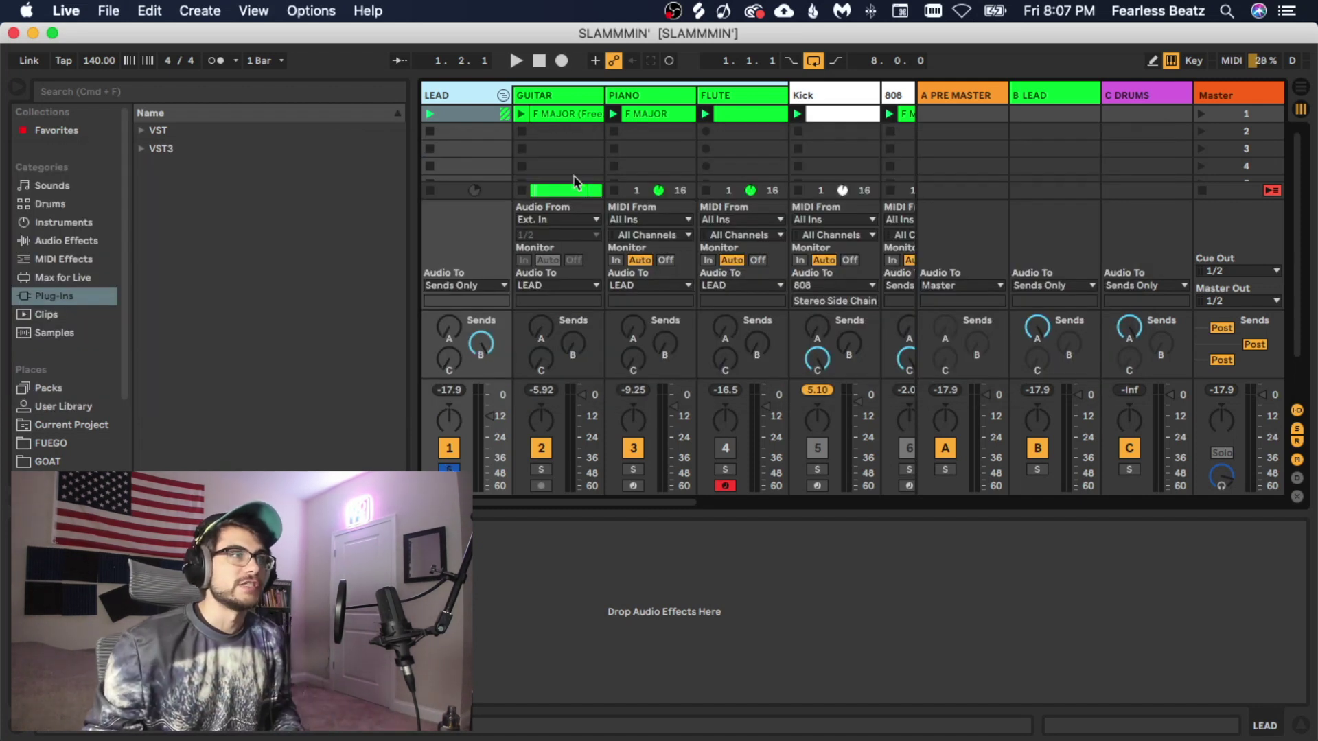
Review the tracks in the soloed LEAD group and play the group back.
{"action": "left_click", "coordinate": [551, 97]}
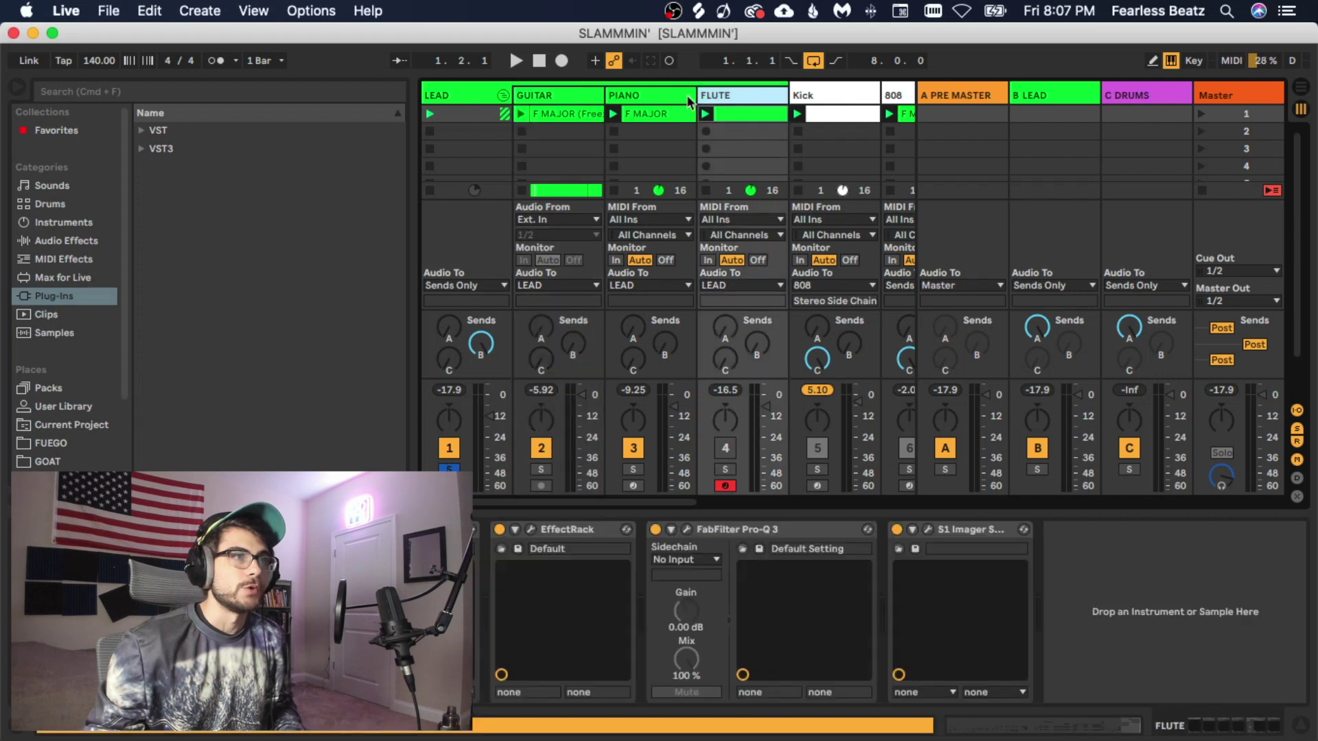
{"action": "left_click", "coordinate": [608, 100]}
{"action": "left_click", "coordinate": [582, 98]}
{"action": "left_click", "coordinate": [442, 98]}
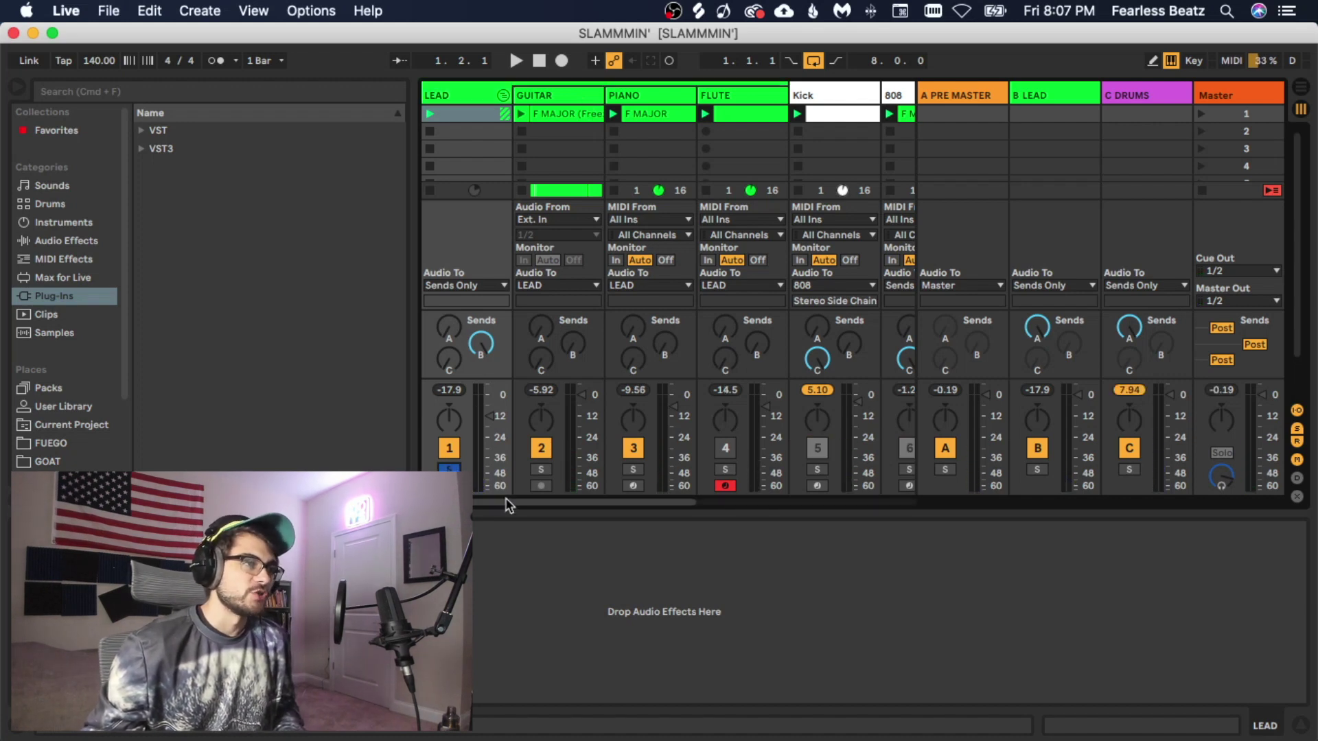
{"action": "key", "text": "space"}
Solo the DRUMS group and listen to its playback.
{"action": "scroll", "coordinate": [505, 511], "scroll_direction": "right", "scroll_amount": 5}
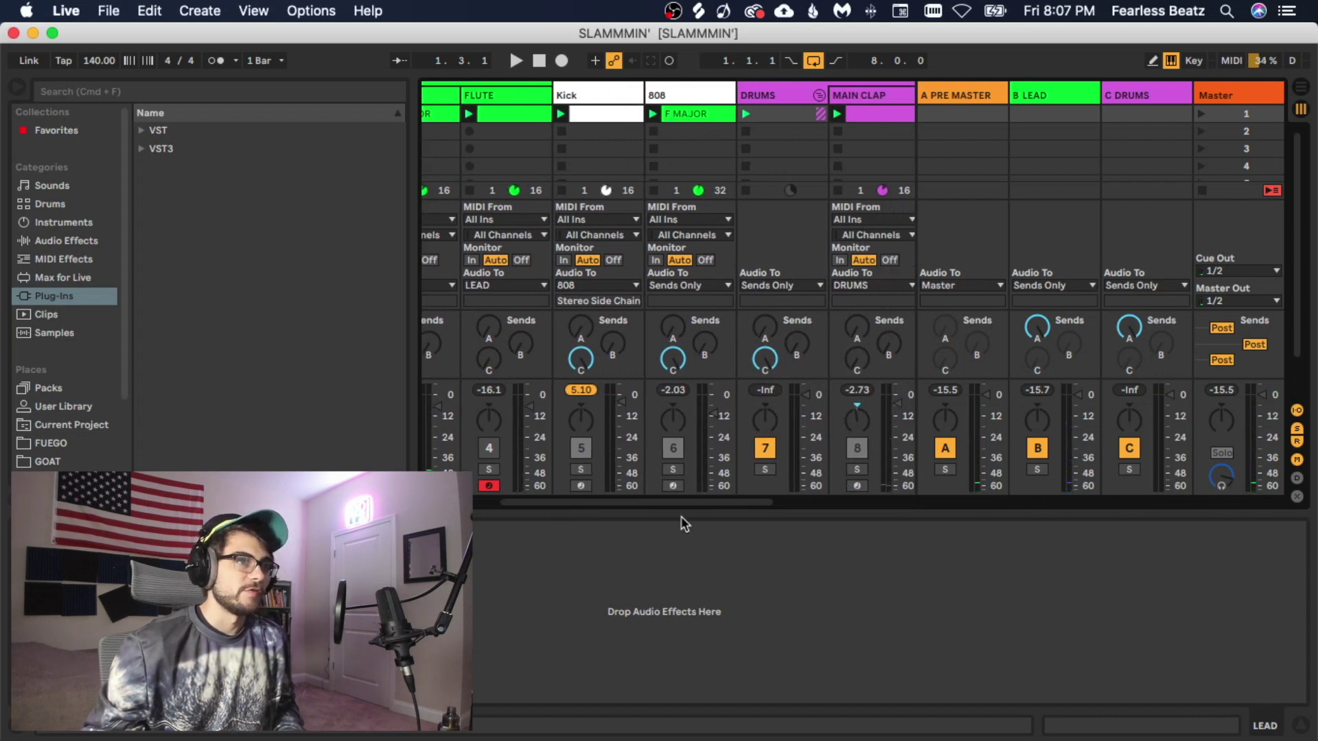
{"action": "left_click_drag", "start_coordinate": [686, 504], "coordinate": [753, 512]}
{"action": "left_click", "coordinate": [651, 470]}
{"action": "key", "text": "space"}
{"action": "left_click", "coordinate": [511, 95]}
{"action": "key", "text": "space"}
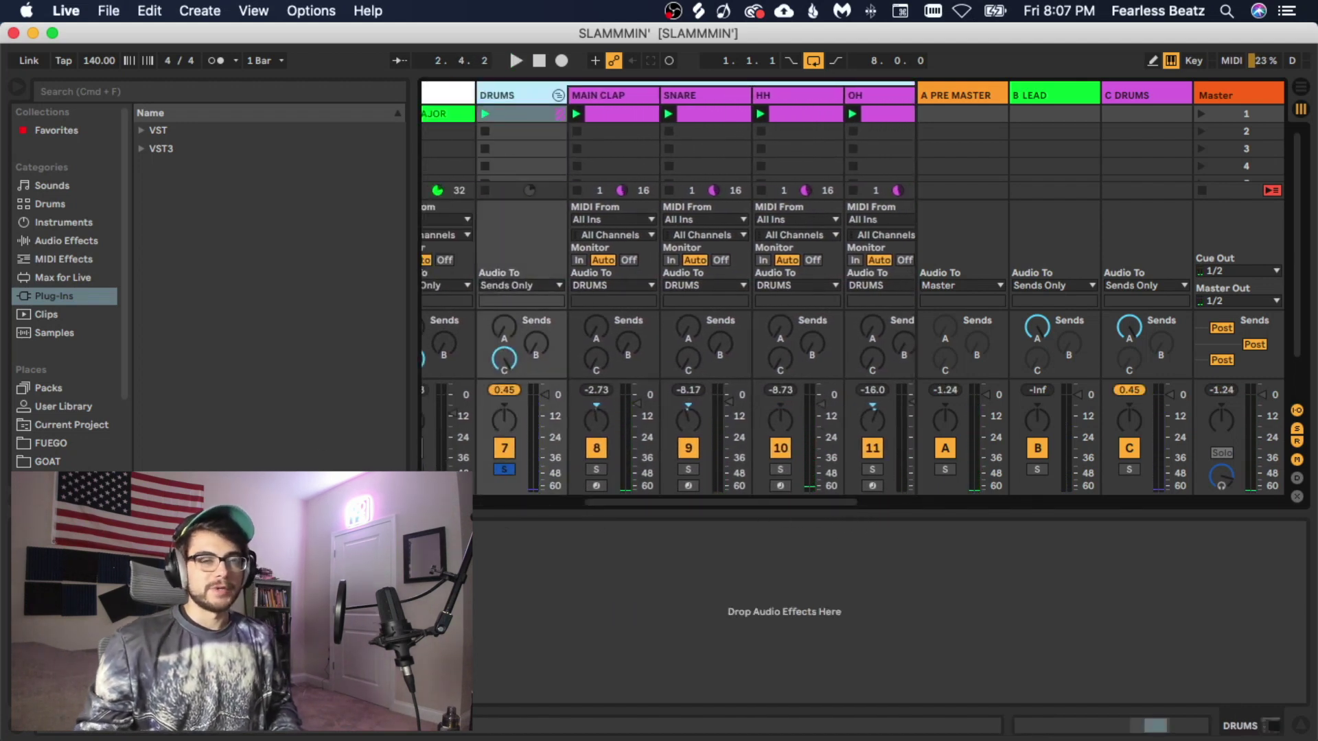
Play the soloed drum tracks once more and turn off the DRUMS group's solo.
{"action": "mouse_move", "coordinate": [600, 511]}
{"action": "left_mouse_down"}
{"action": "mouse_move", "coordinate": [700, 508]}
{"action": "mouse_move", "coordinate": [602, 499]}
{"action": "left_mouse_up"}
{"action": "key", "text": "space"}
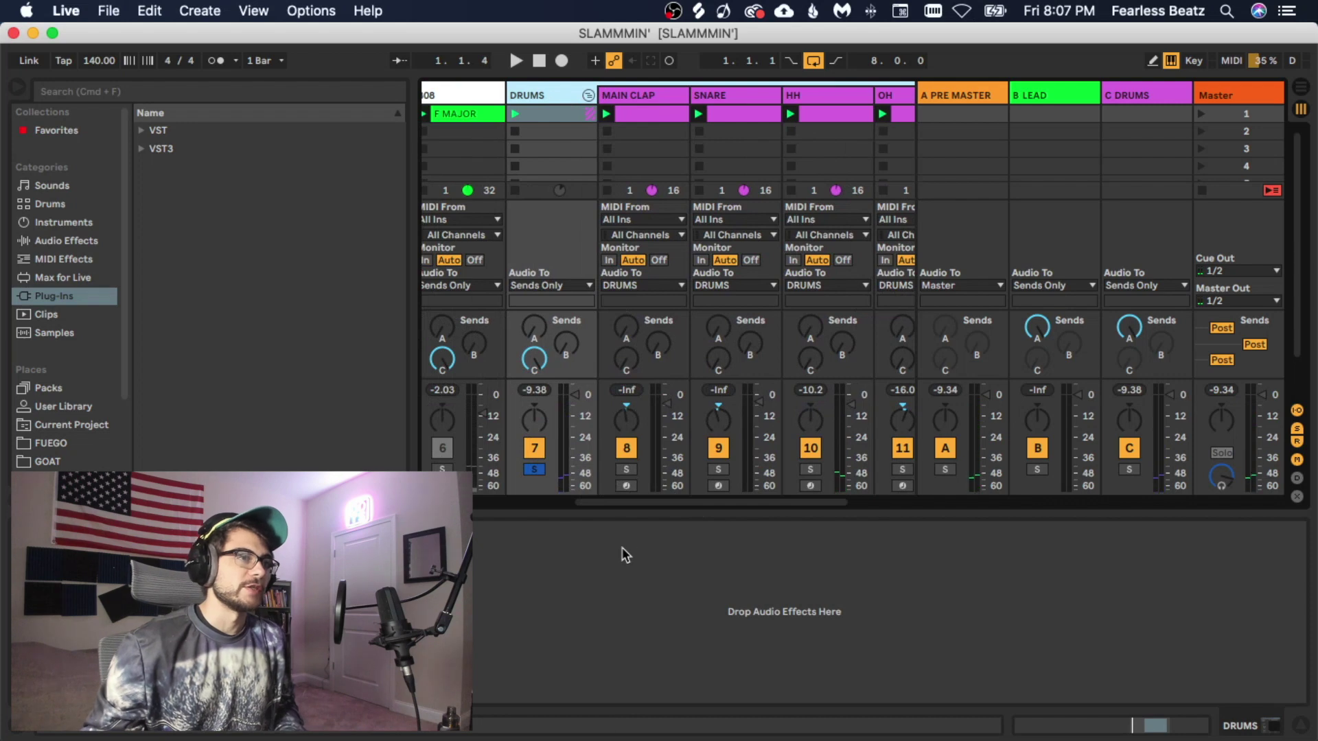
{"action": "left_click_drag", "start_coordinate": [644, 503], "coordinate": [606, 509]}
{"action": "left_click", "coordinate": [649, 469]}
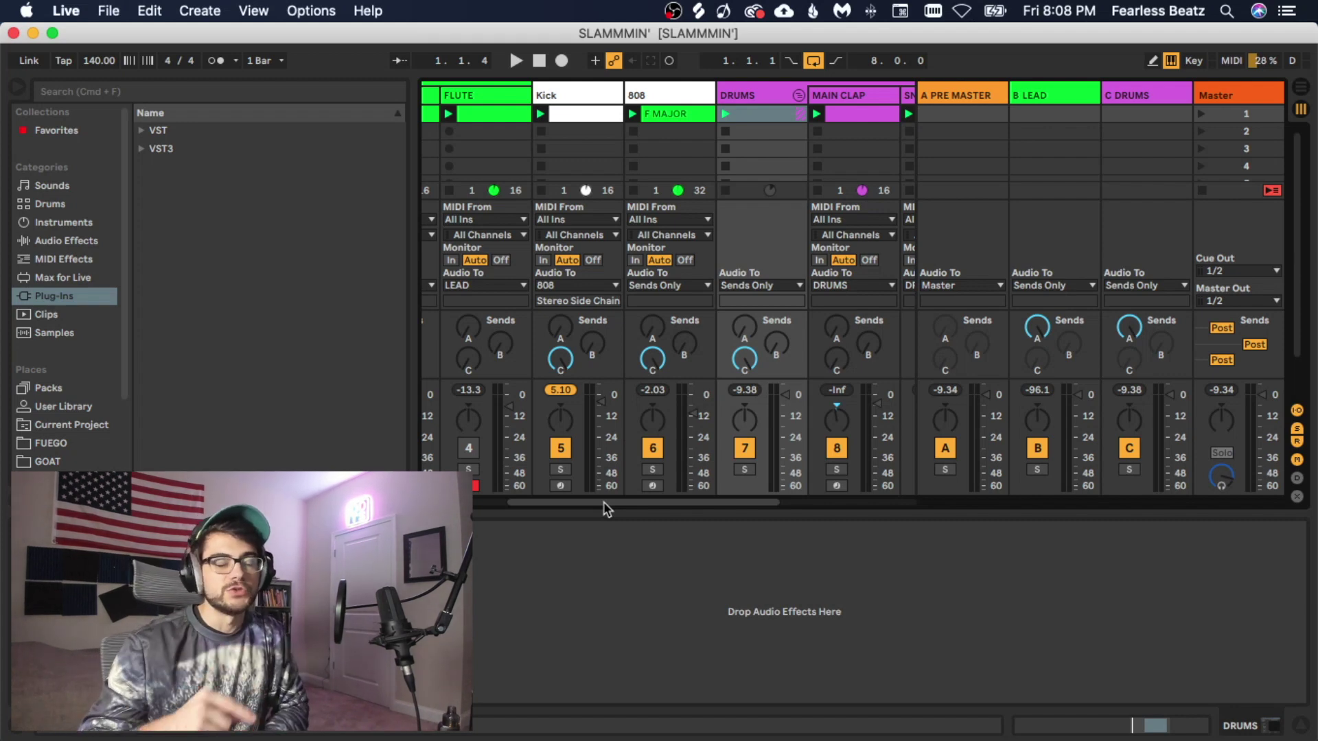
Insert a new return track directly after the B LEAD return.
{"action": "left_click_drag", "start_coordinate": [607, 503], "coordinate": [414, 435]}
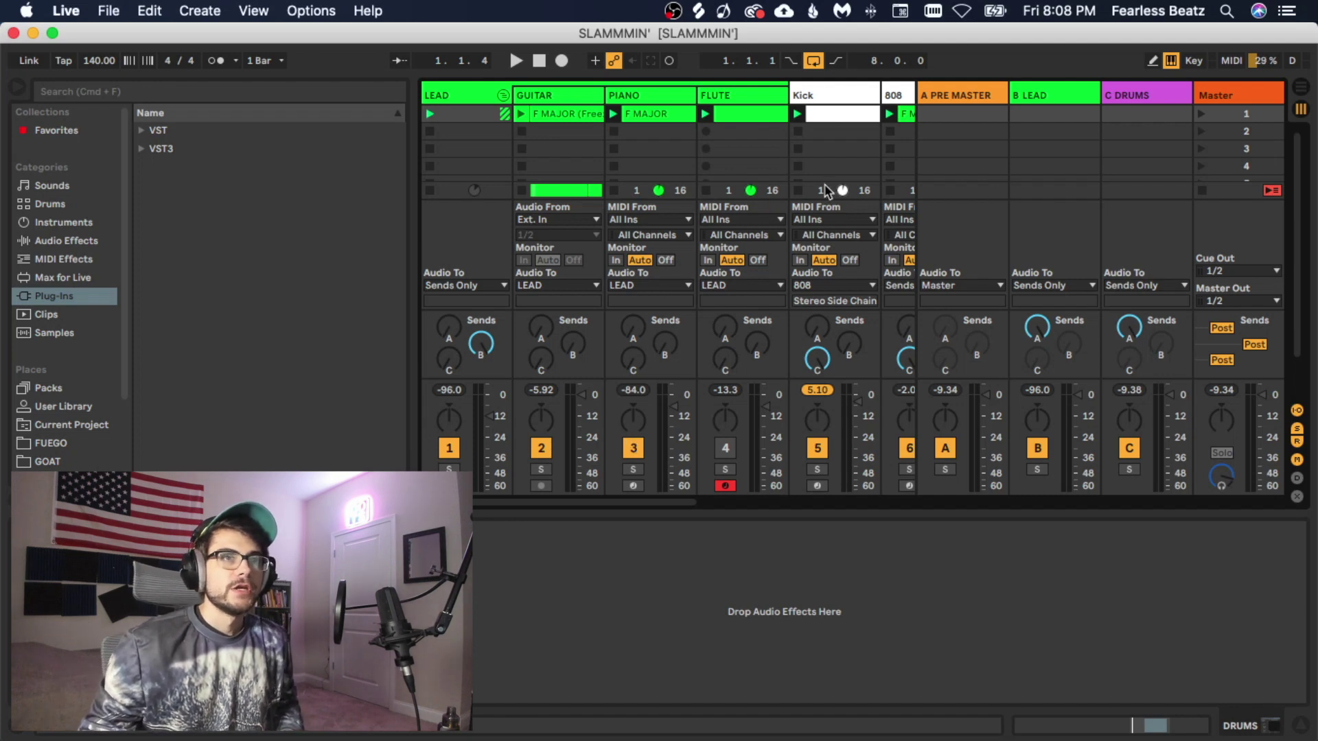
{"action": "left_click", "coordinate": [984, 92]}
{"action": "left_click", "coordinate": [1053, 94]}
{"action": "left_click", "coordinate": [1121, 93]}
{"action": "left_click", "coordinate": [1061, 90]}
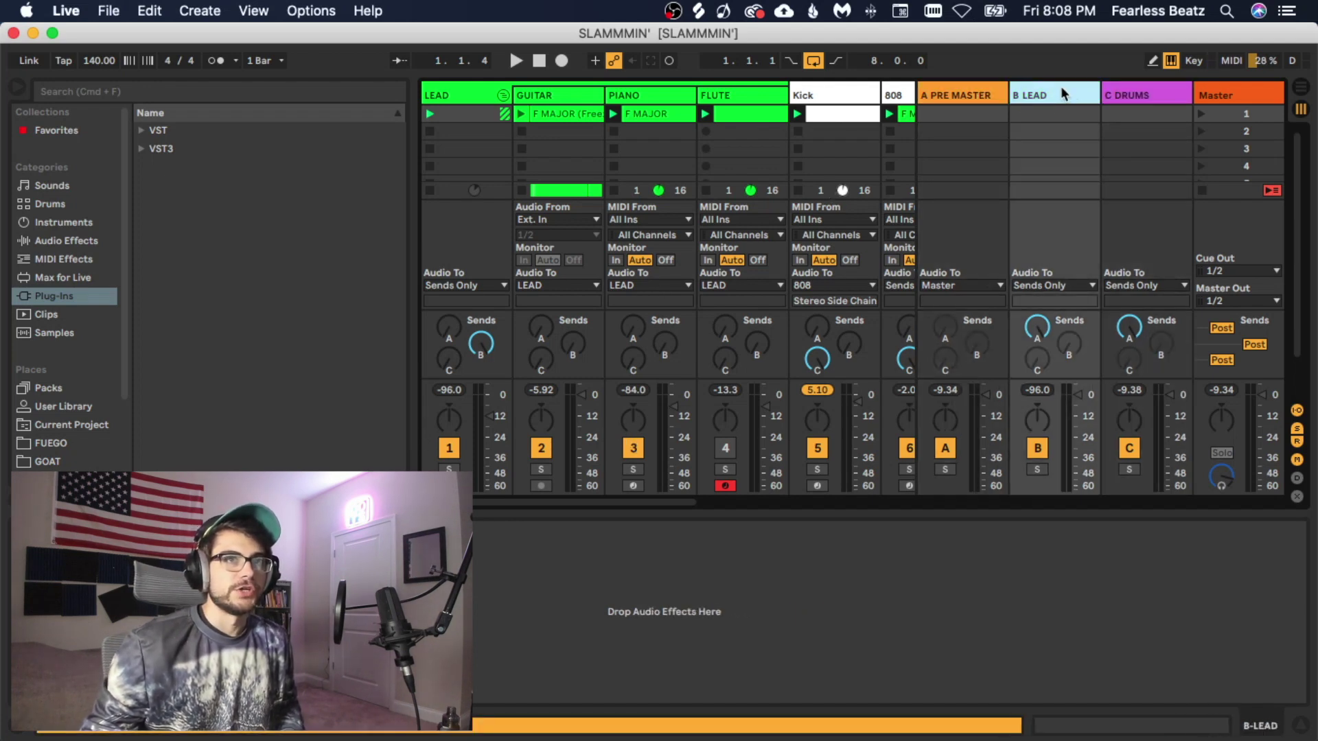
{"action": "right_click", "coordinate": [1061, 90]}
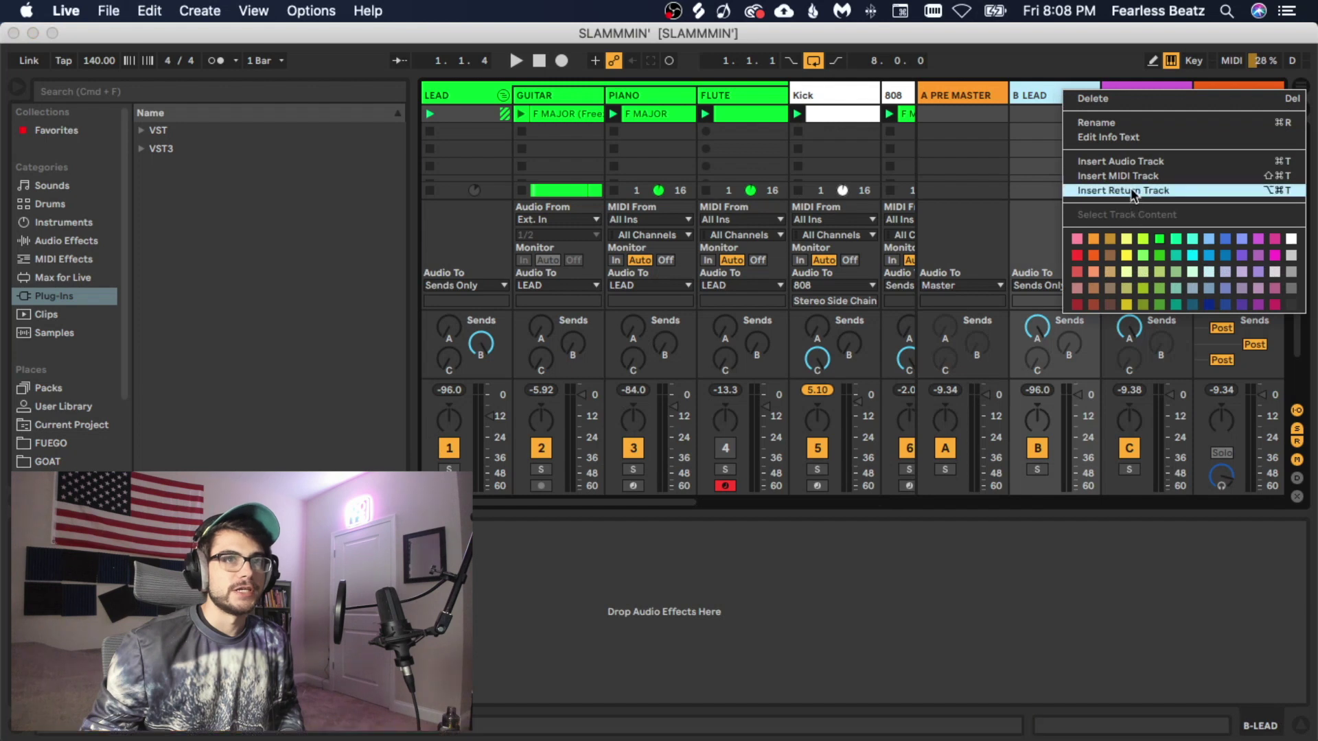
{"action": "left_click", "coordinate": [1132, 190]}
{"action": "left_click", "coordinate": [1032, 97]}
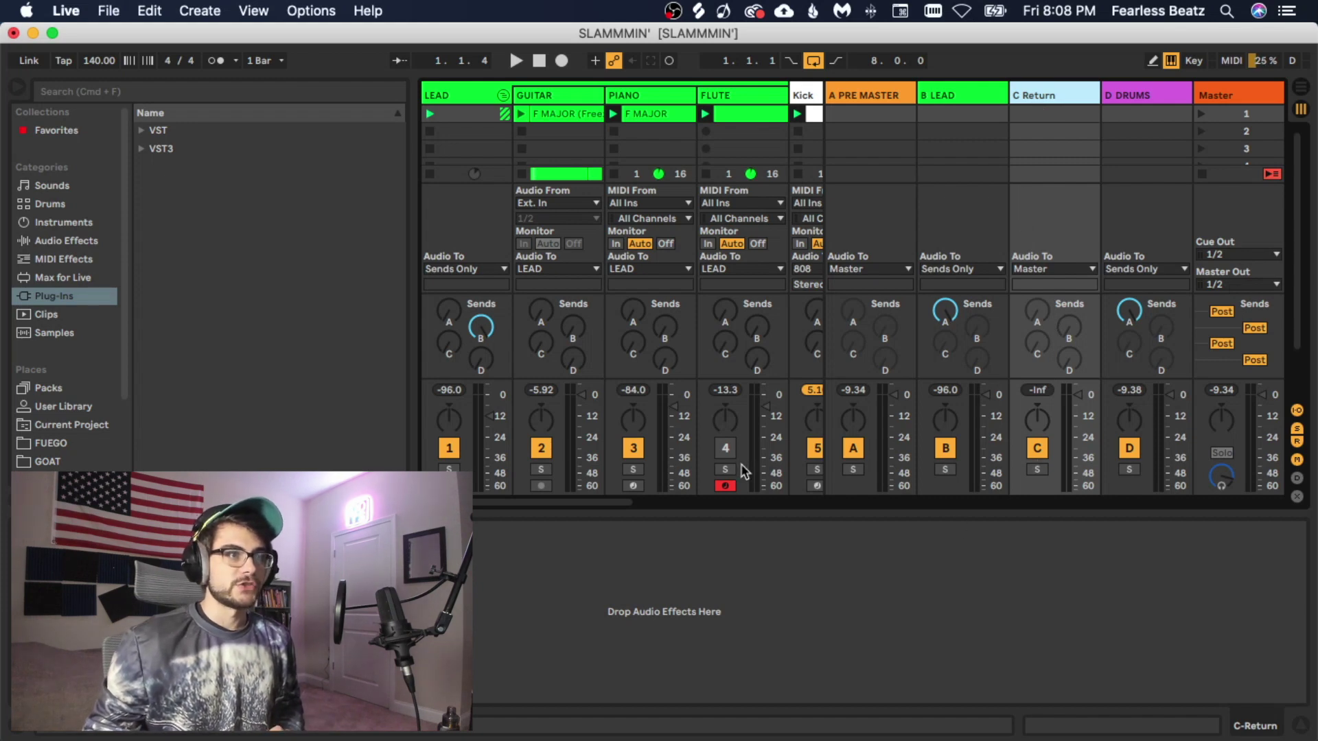
Load ValhallaVintageVerb on the new return track and raise the SNARE track's send C to maximum.
{"action": "left_click_drag", "start_coordinate": [618, 506], "coordinate": [746, 501]}
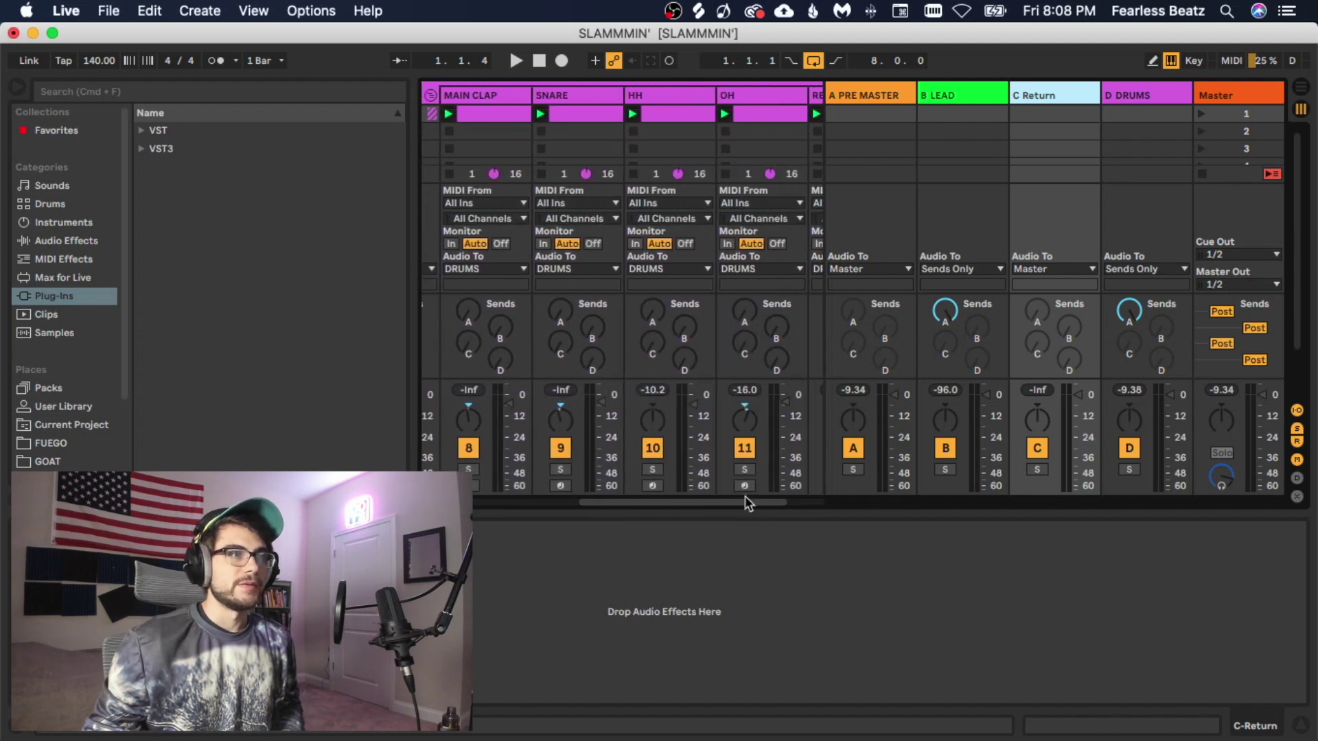
{"action": "left_click", "coordinate": [556, 352]}
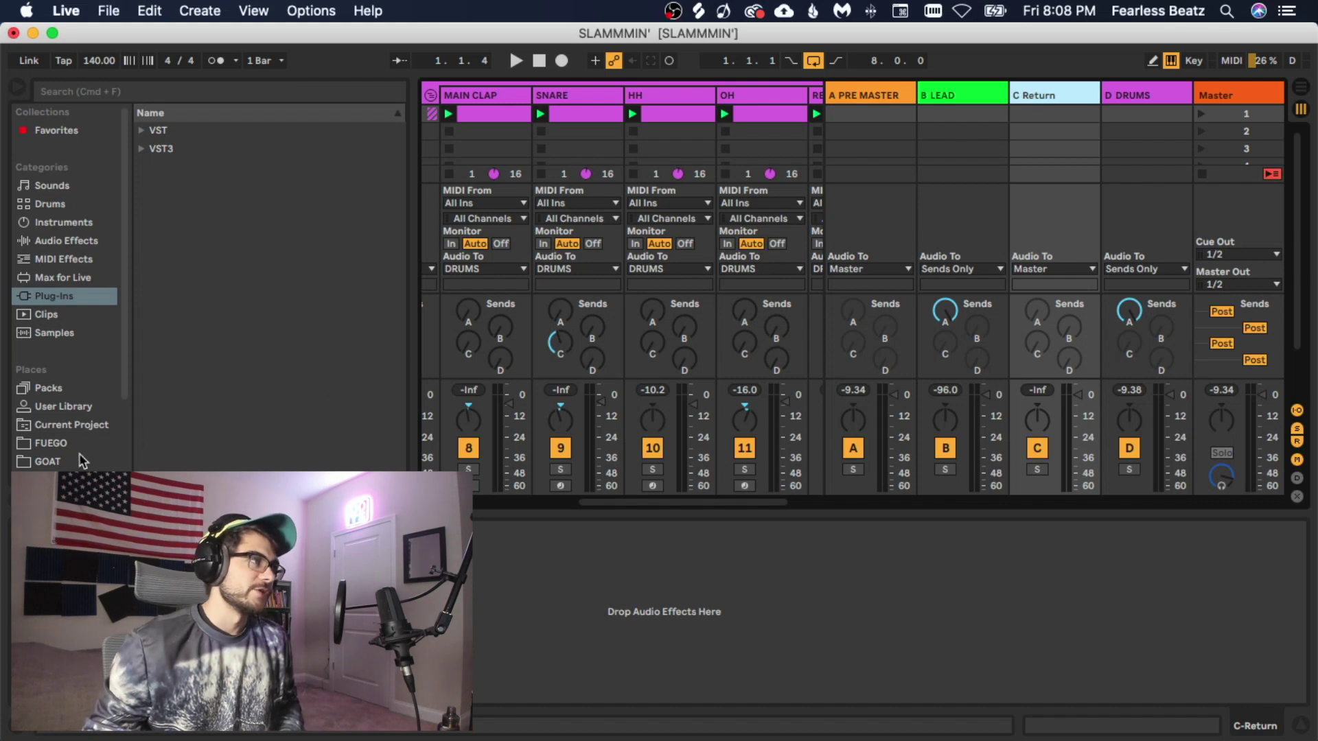
{"action": "scroll", "coordinate": [82, 460], "scroll_direction": "down", "scroll_amount": 3}
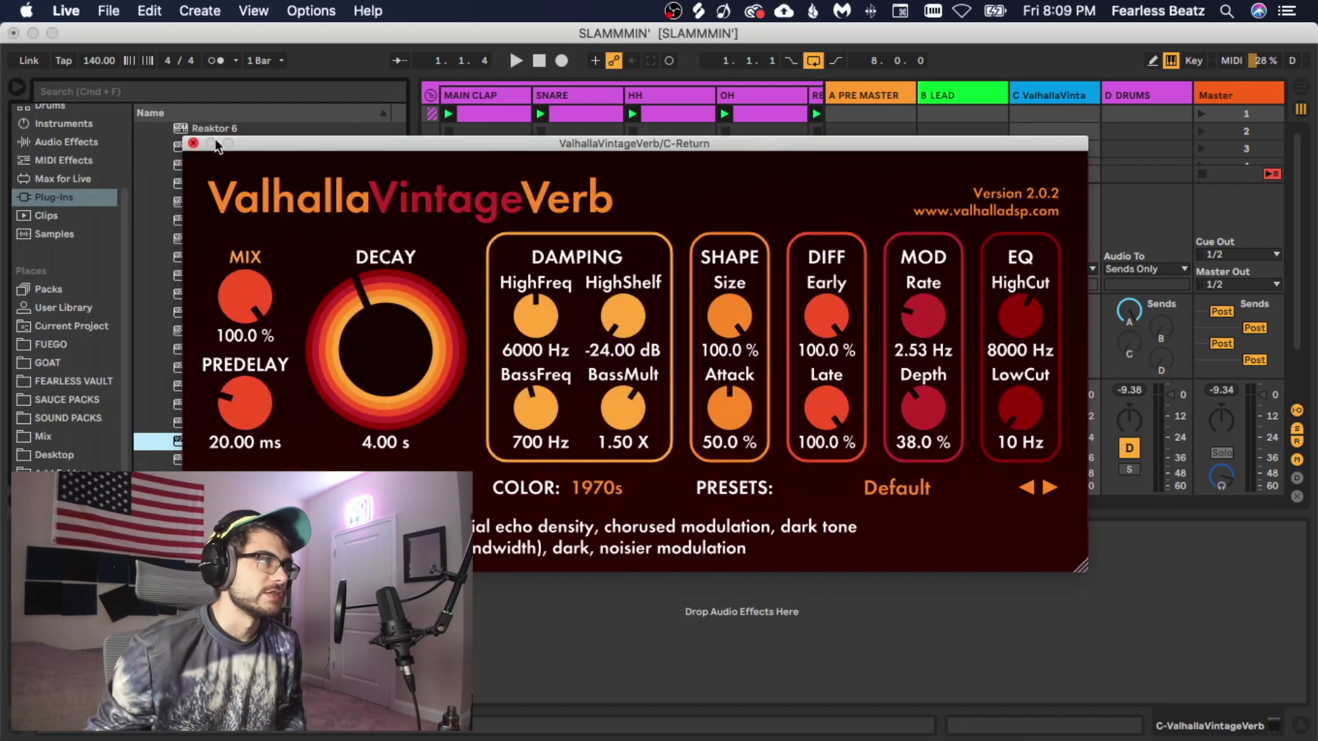
{"action": "left_click", "coordinate": [194, 144]}
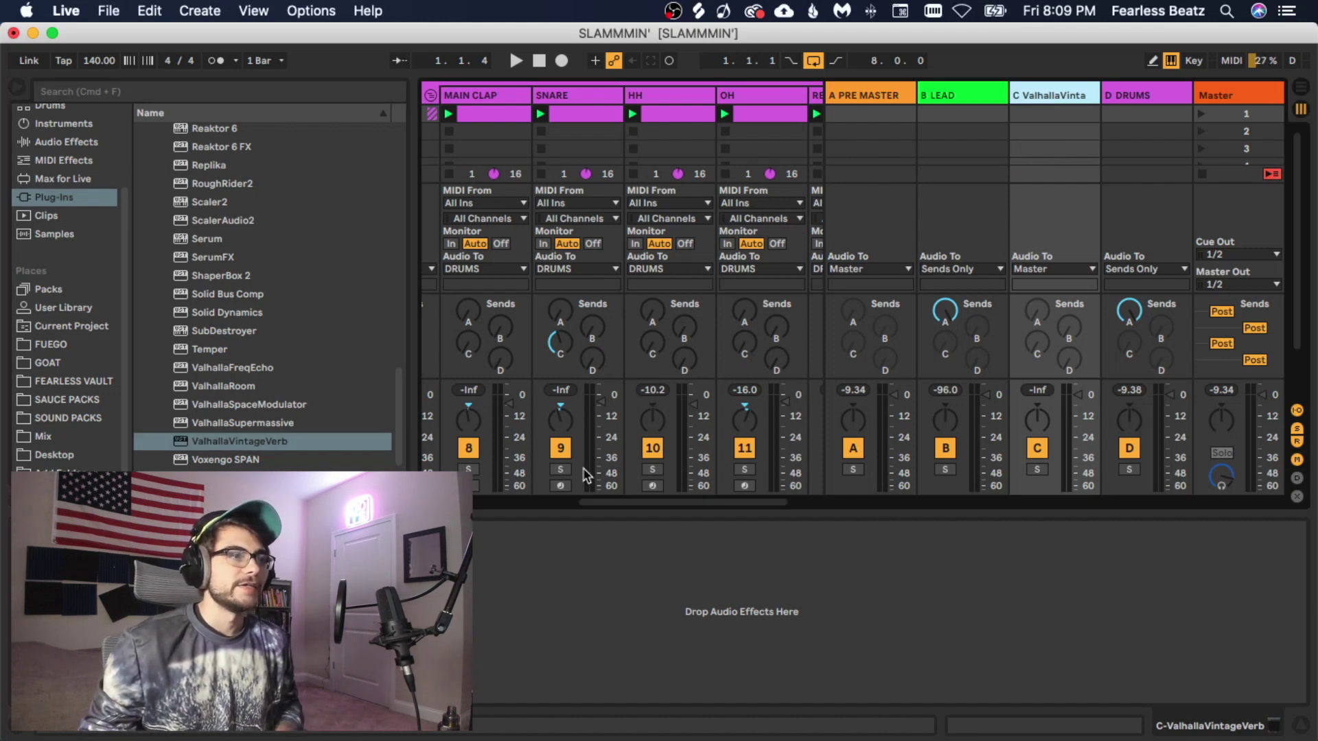
{"action": "left_click_drag", "start_coordinate": [561, 348], "coordinate": [560, 295]}
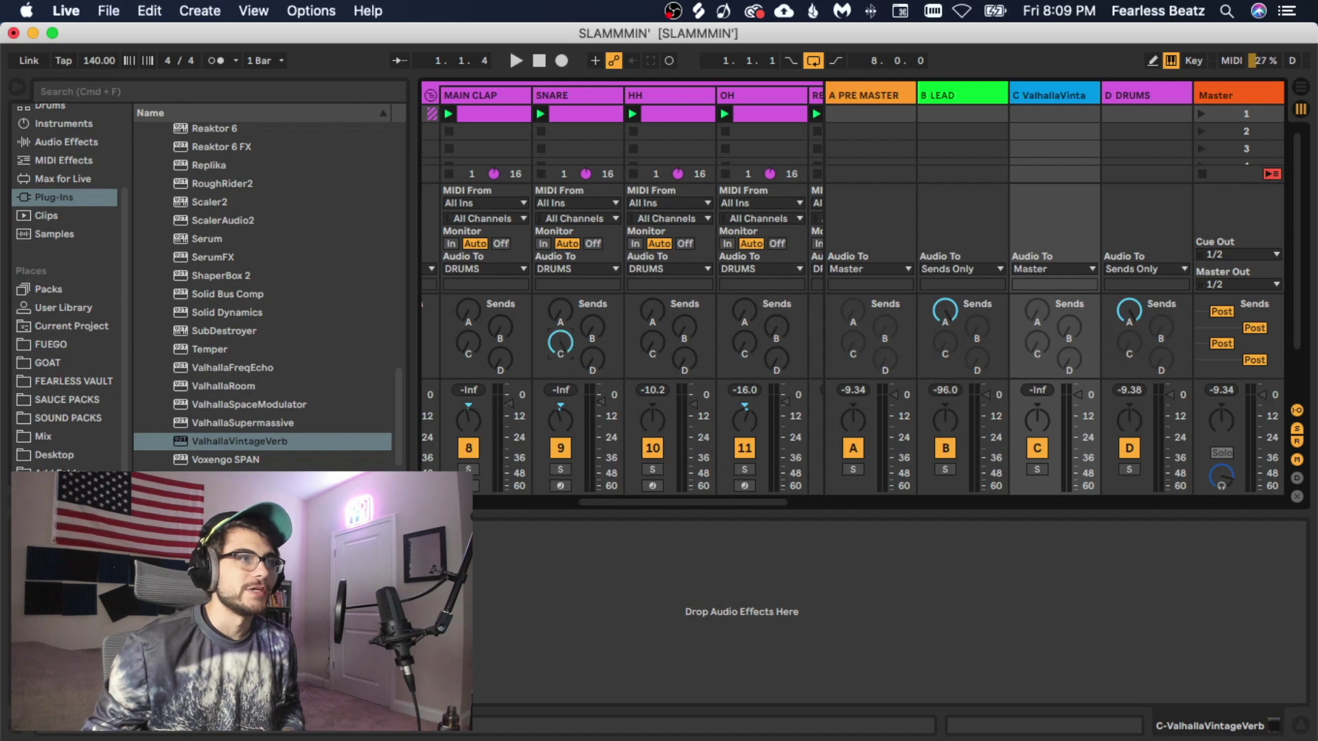
Listen to the ValhallaVintageVerb return soloed, and compare it with the full mix with solo off.
{"action": "left_click", "coordinate": [1037, 470]}
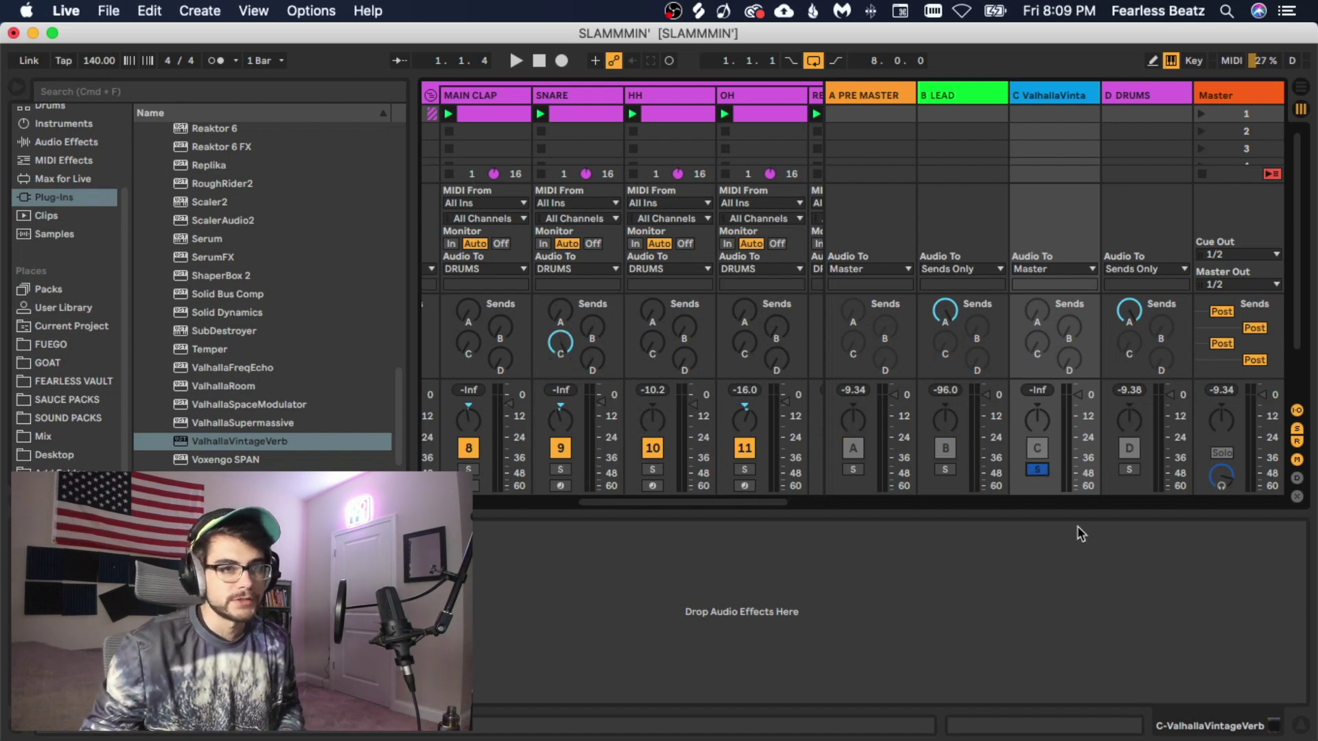
{"action": "key", "text": "space"}
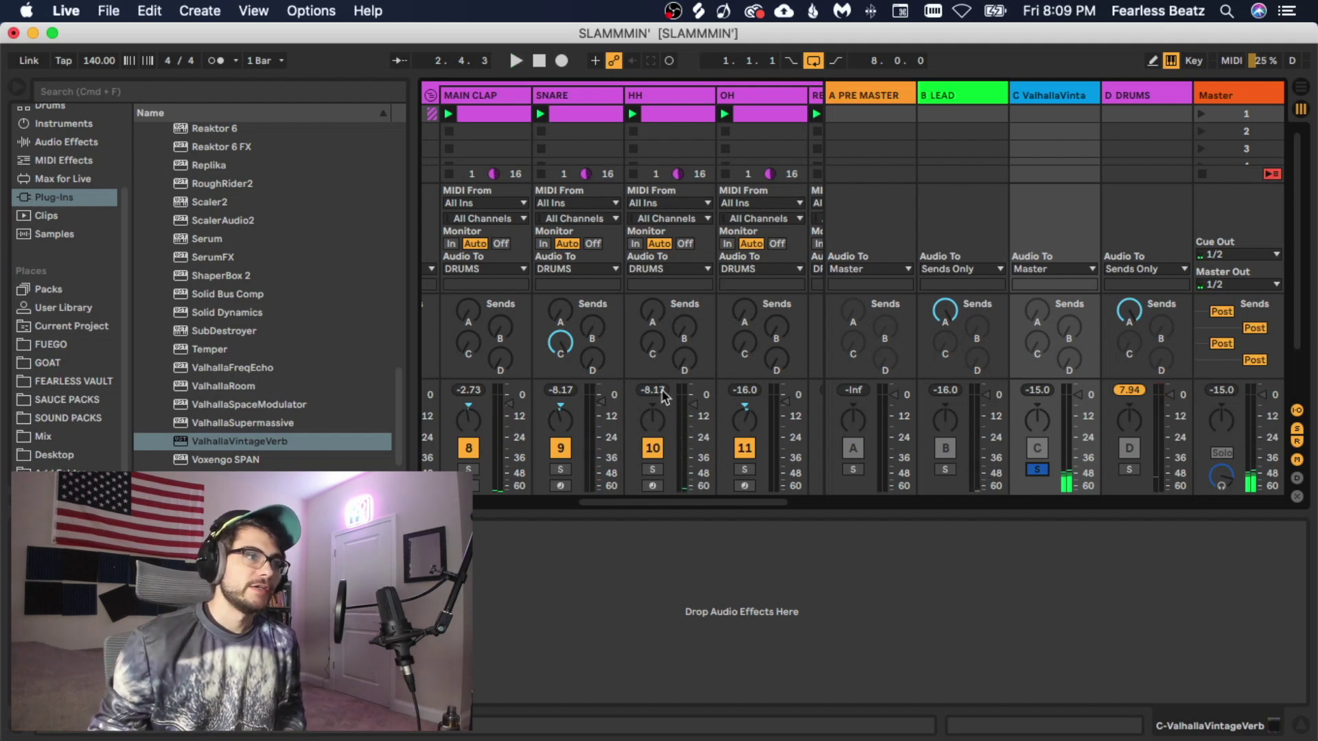
{"action": "left_click", "coordinate": [1036, 470]}
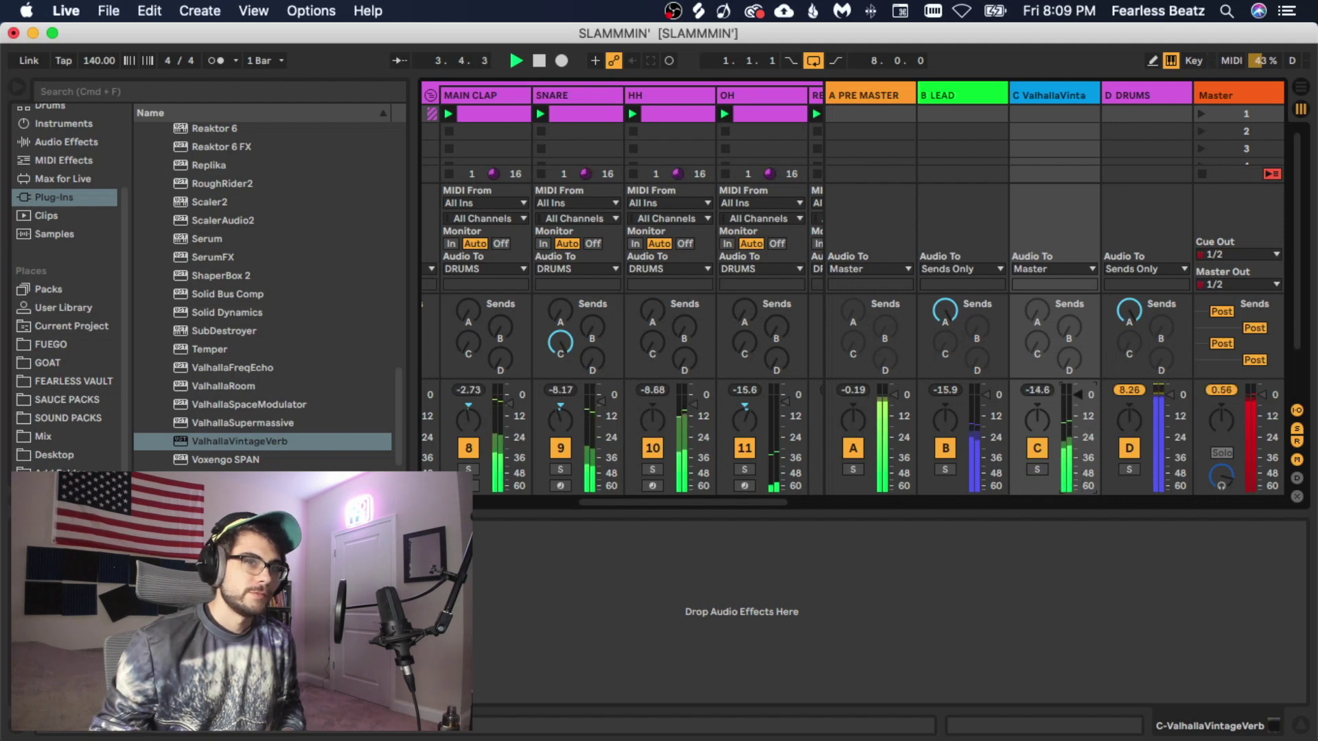
{"action": "key", "text": "space"}
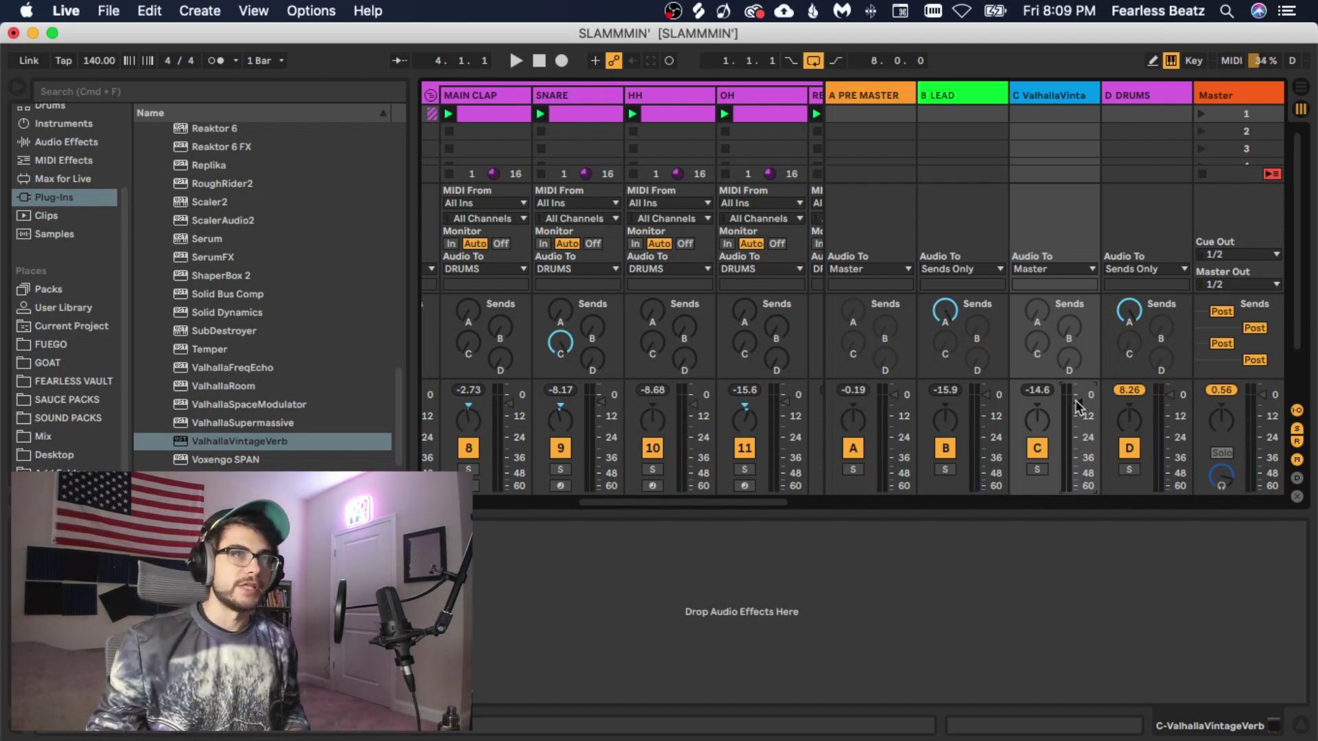
Rename the ValhallaVintageVerb return track to "reverb".
{"action": "left_click", "coordinate": [1044, 103]}
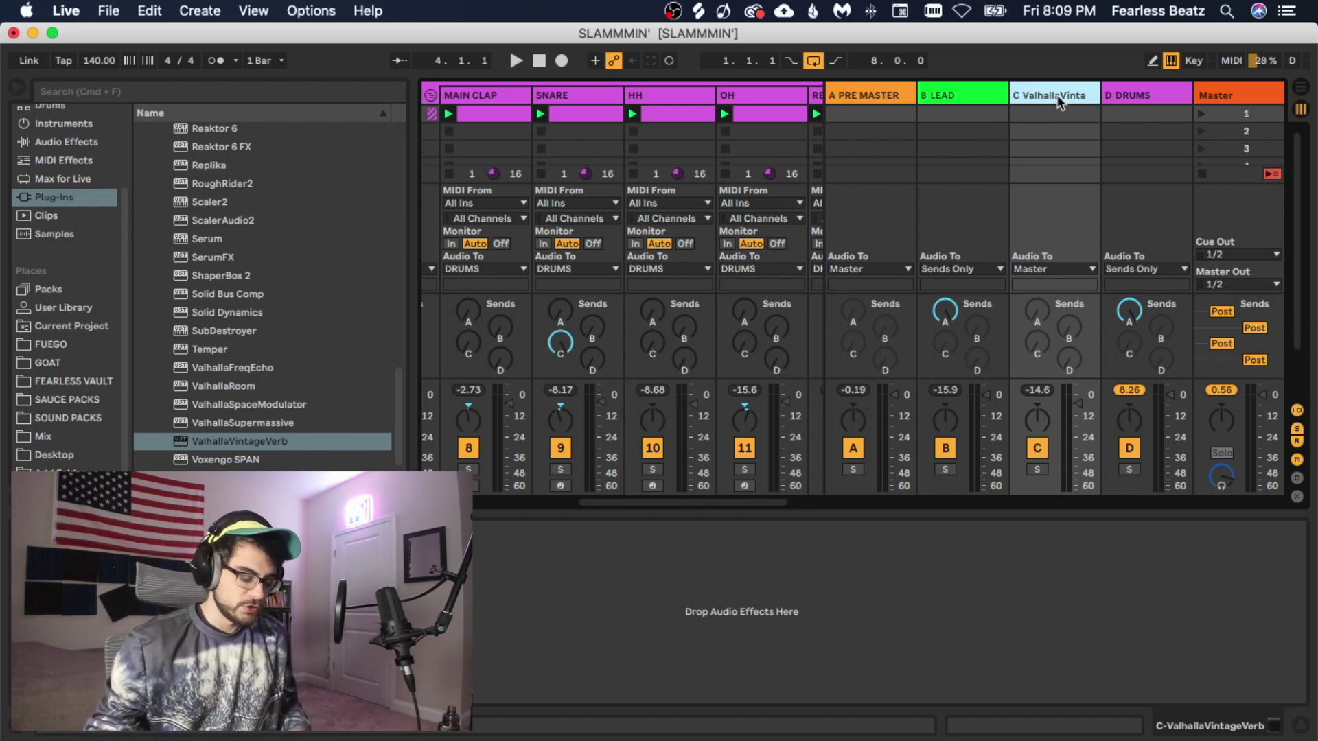
{"action": "key", "text": "super+r"}
{"action": "type", "text": "re"}
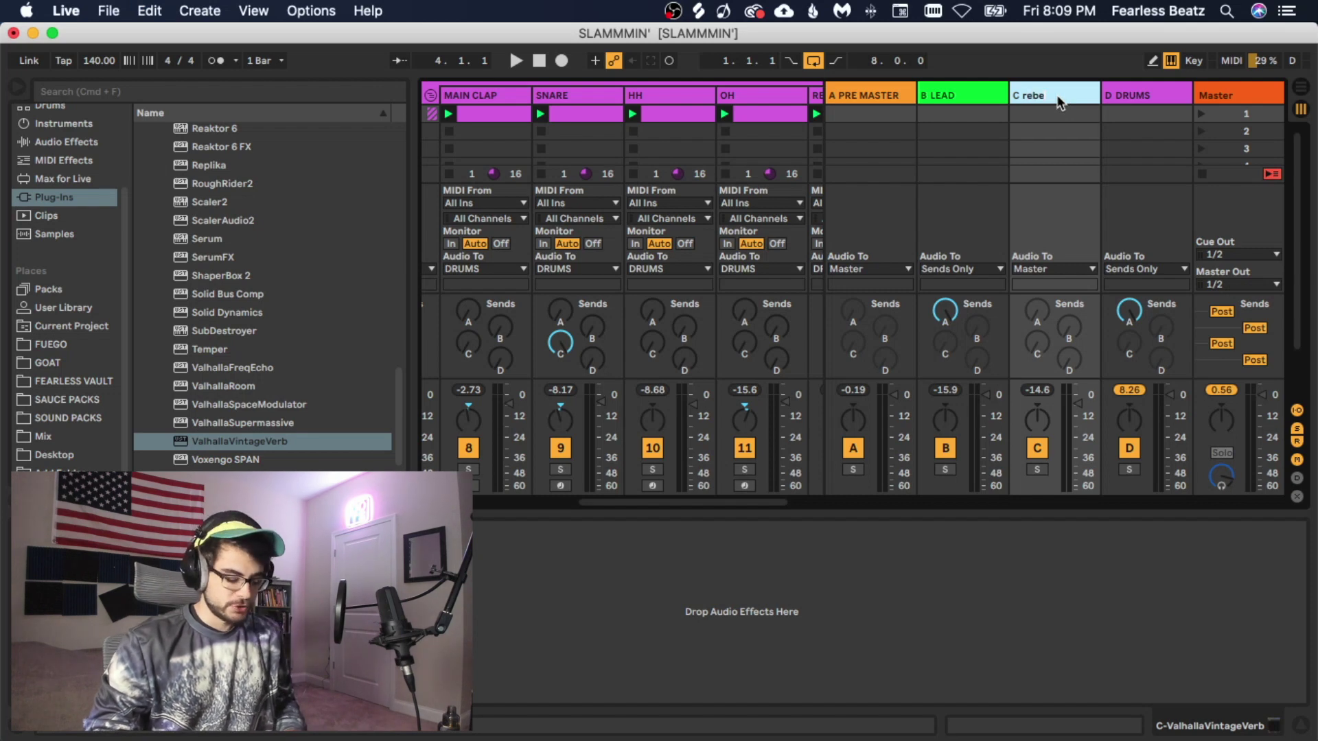
{"action": "type", "text": "verb"}
{"action": "key", "text": "Return"}
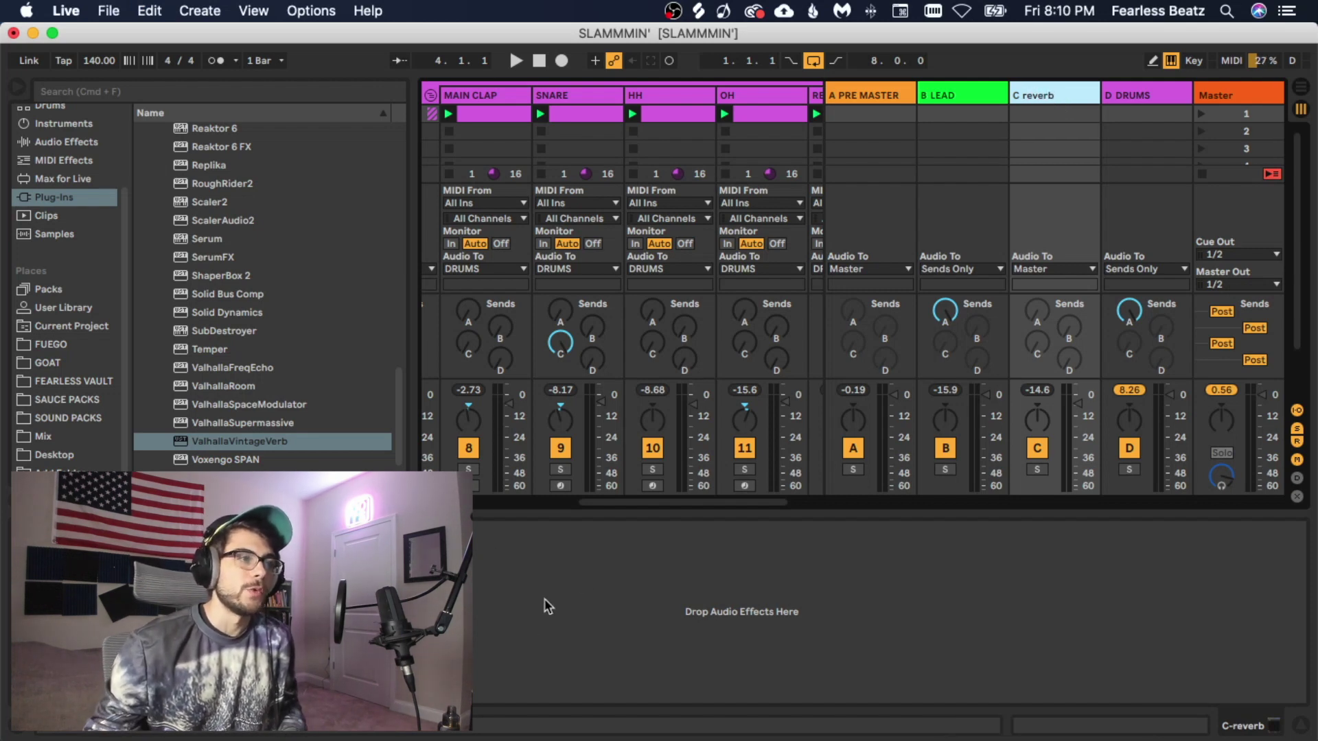
Raise send C to maximum on the MAIN CLAP, SNARE, HH, OH and REVOH tracks.
{"action": "left_click_drag", "start_coordinate": [564, 358], "coordinate": [552, 344]}
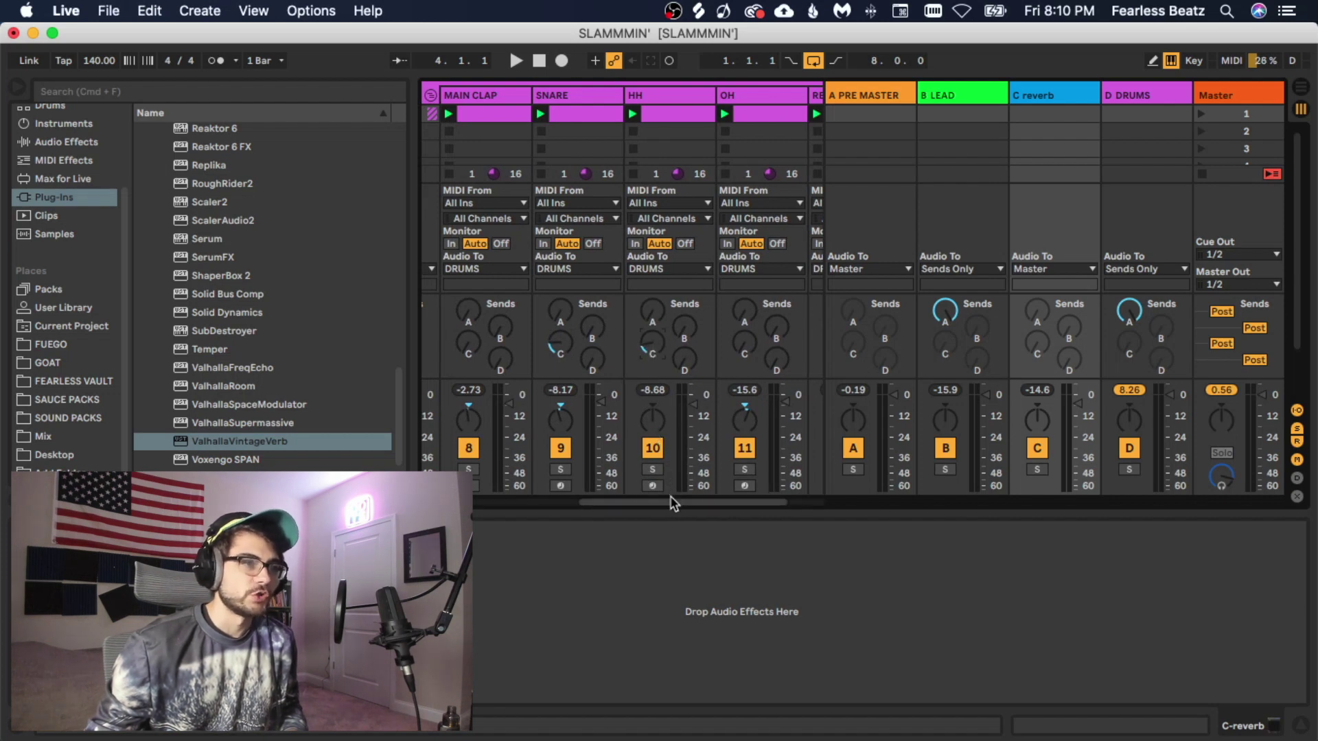
{"action": "scroll", "coordinate": [672, 503], "scroll_direction": "right", "scroll_amount": 3}
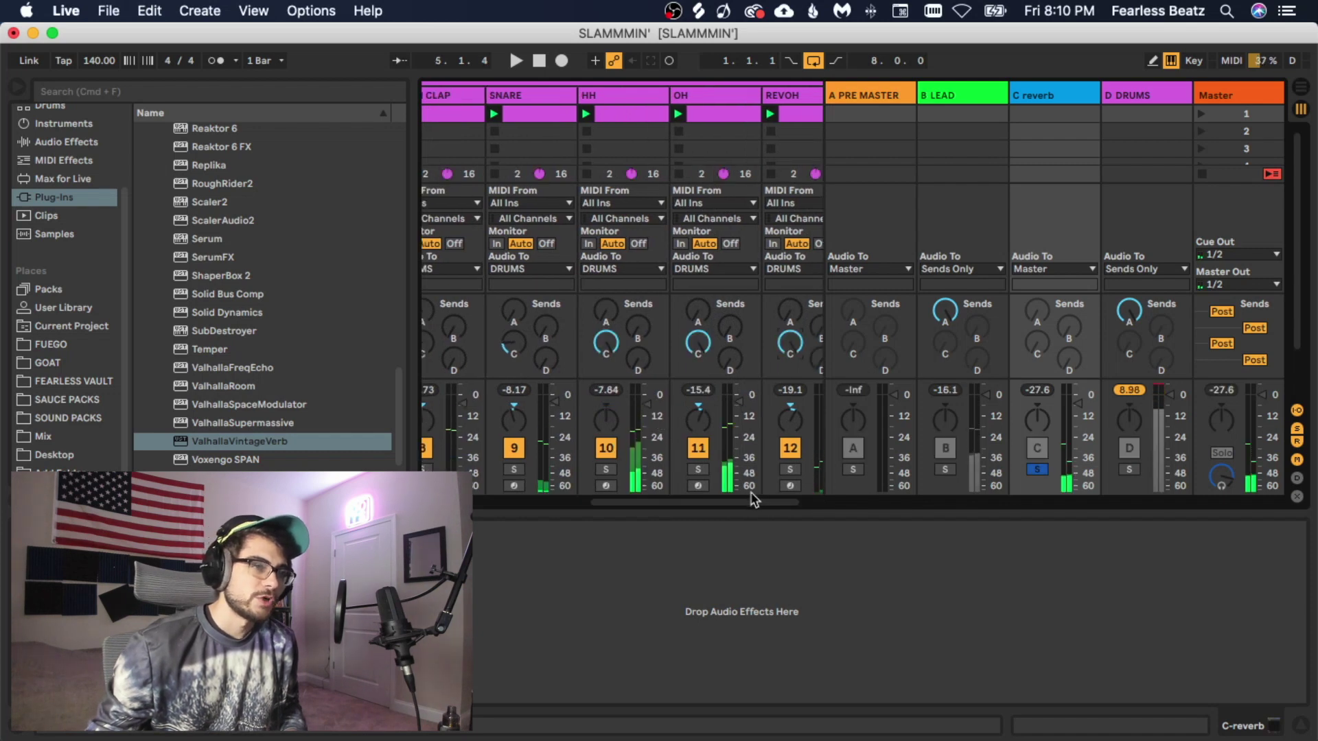
{"action": "scroll", "coordinate": [755, 502], "scroll_direction": "left", "scroll_amount": 5}
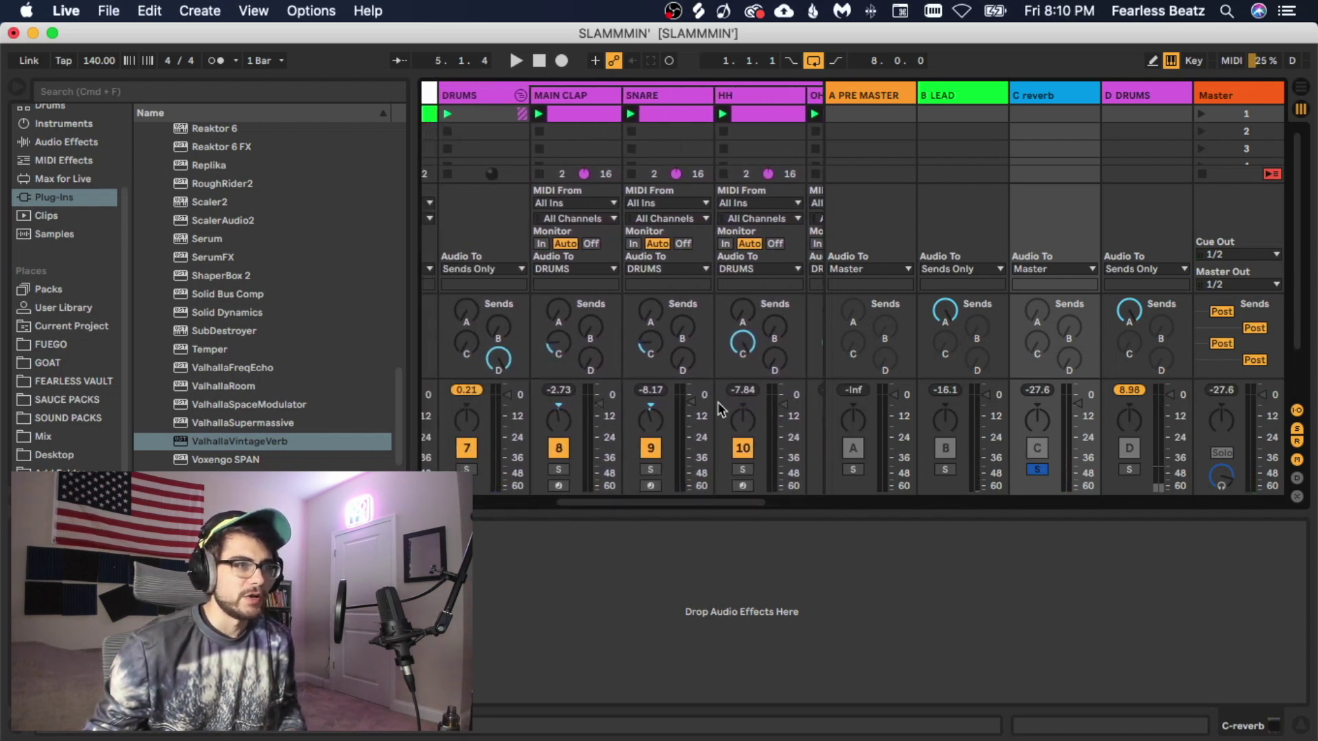
{"action": "left_click_drag", "start_coordinate": [650, 344], "coordinate": [649, 330]}
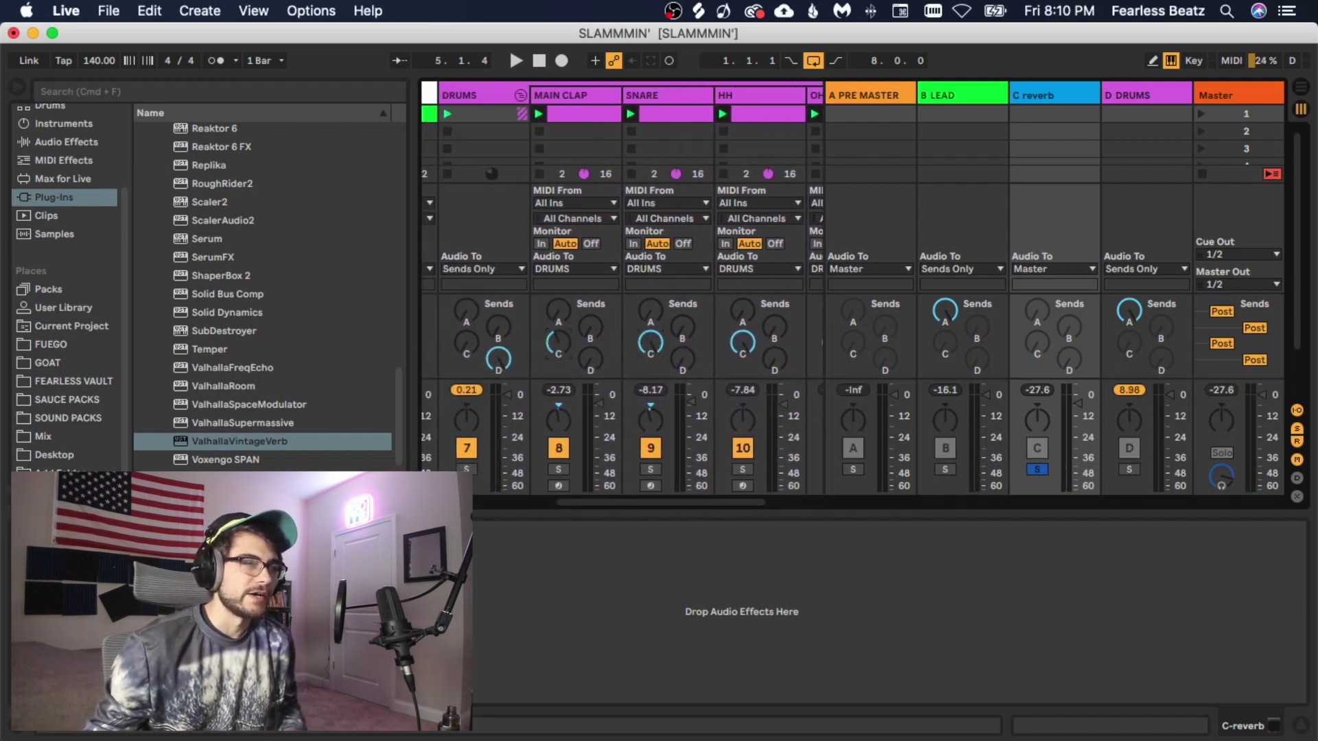
{"action": "left_click_drag", "start_coordinate": [565, 341], "coordinate": [564, 331]}
{"action": "left_click_drag", "start_coordinate": [466, 343], "coordinate": [466, 332]}
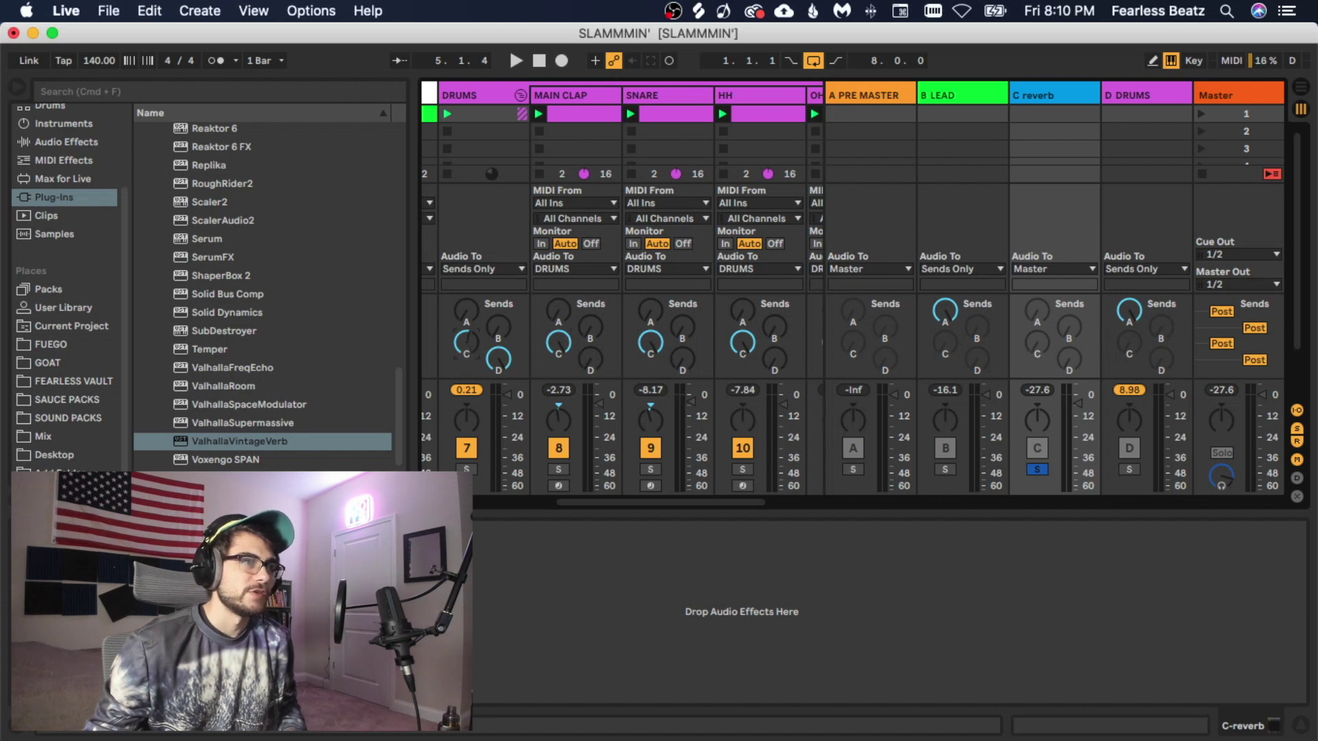
Adjust the reverb return's volume fader during playback, first with the return soloed and finally in the full mix.
{"action": "key", "text": "space"}
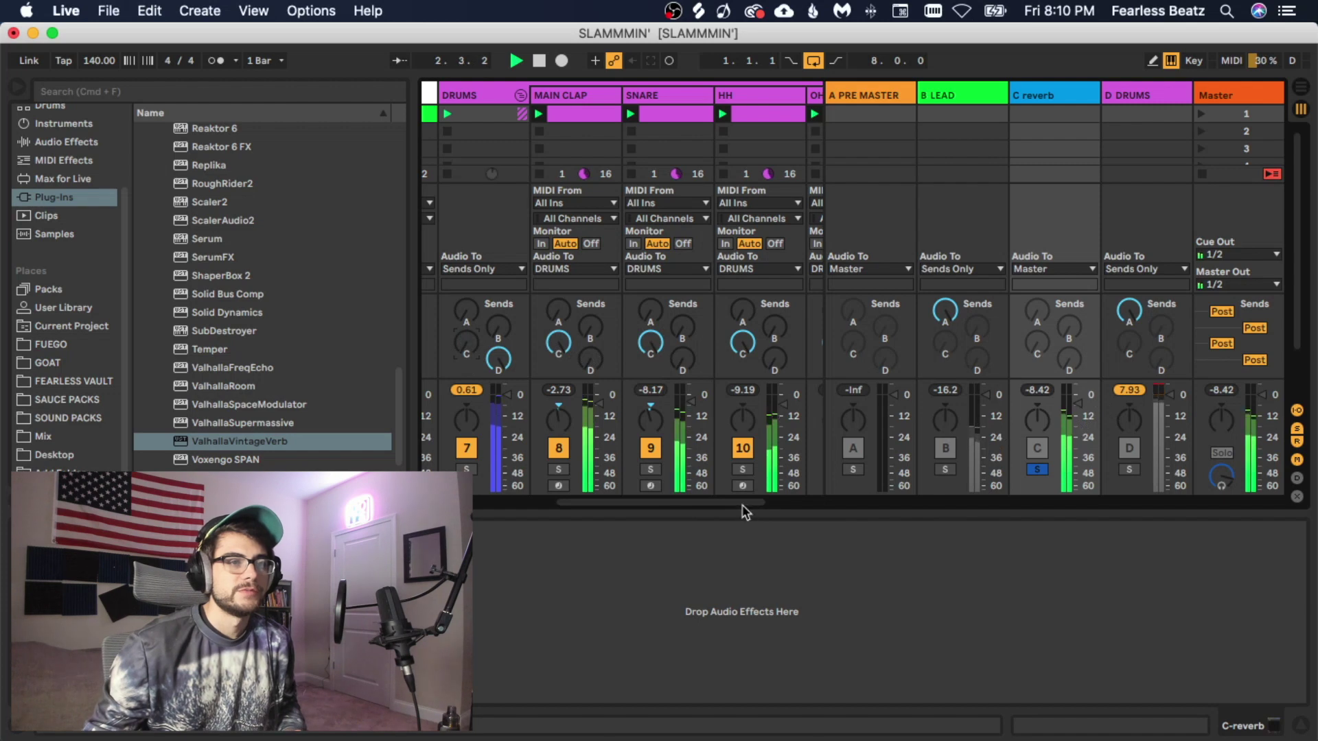
{"action": "left_click_drag", "start_coordinate": [745, 505], "coordinate": [776, 503]}
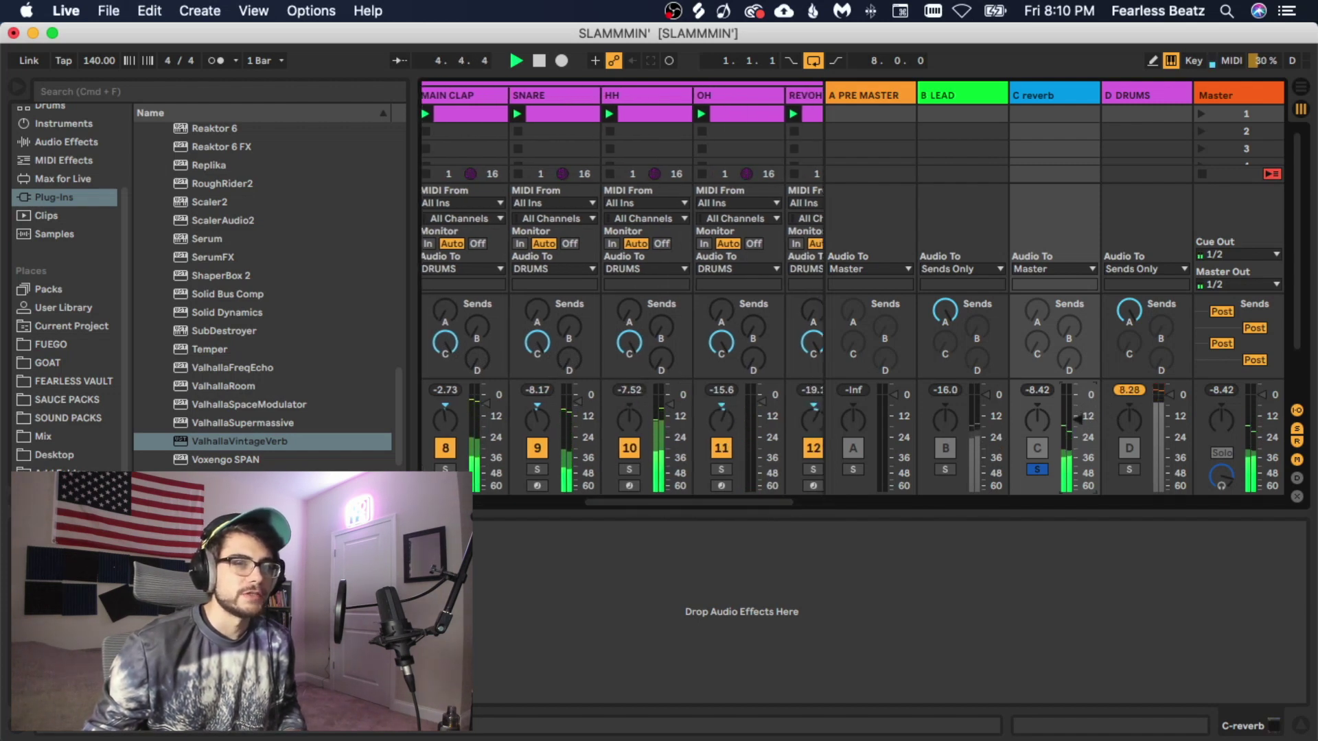
{"action": "left_click_drag", "start_coordinate": [1077, 422], "coordinate": [1078, 453]}
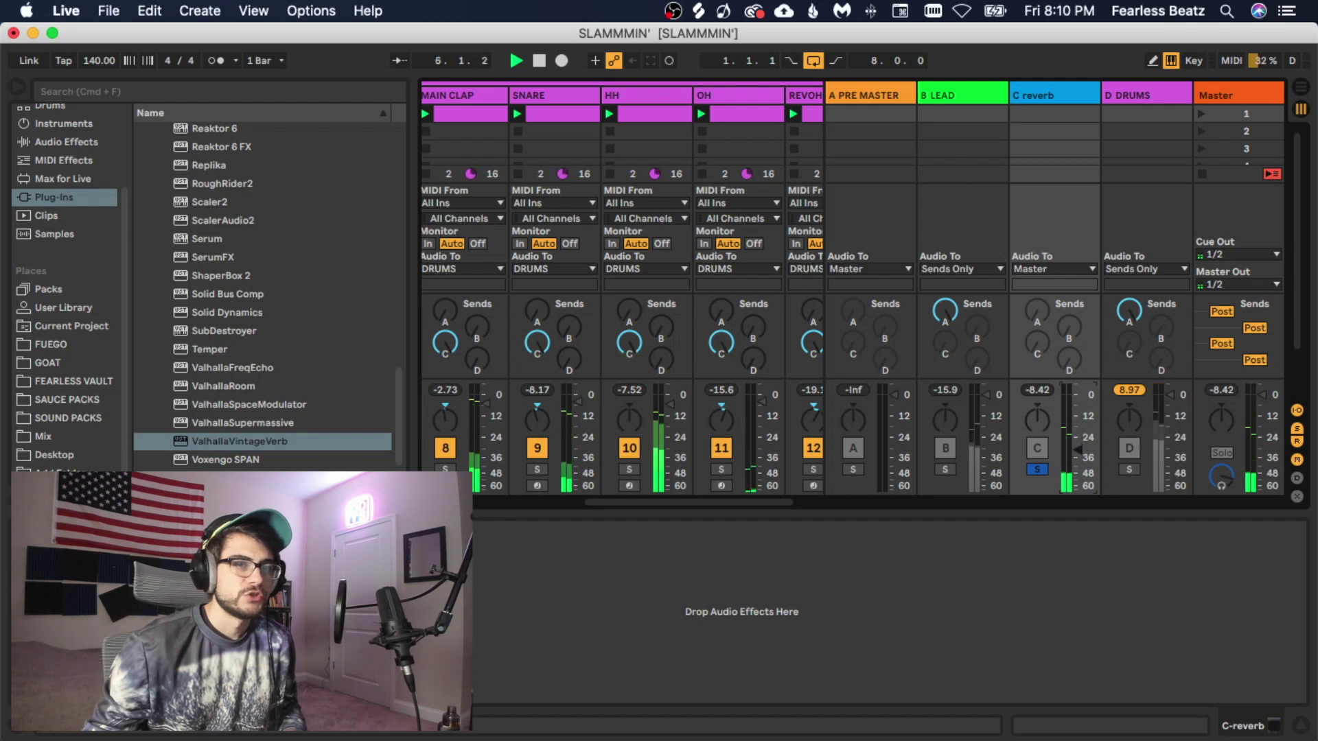
{"action": "key", "text": "space"}
{"action": "left_click", "coordinate": [1037, 470]}
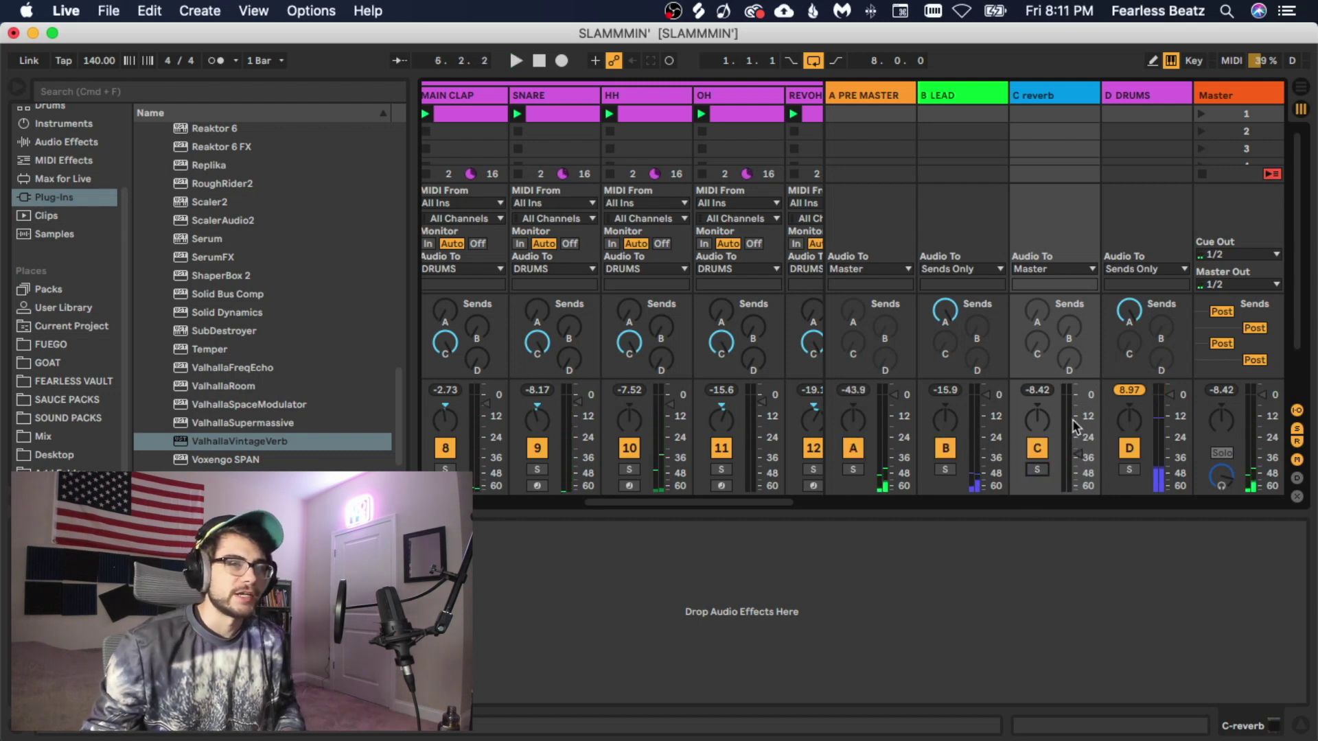
{"action": "key", "text": "space"}
{"action": "left_click_drag", "start_coordinate": [1075, 464], "coordinate": [1076, 448]}
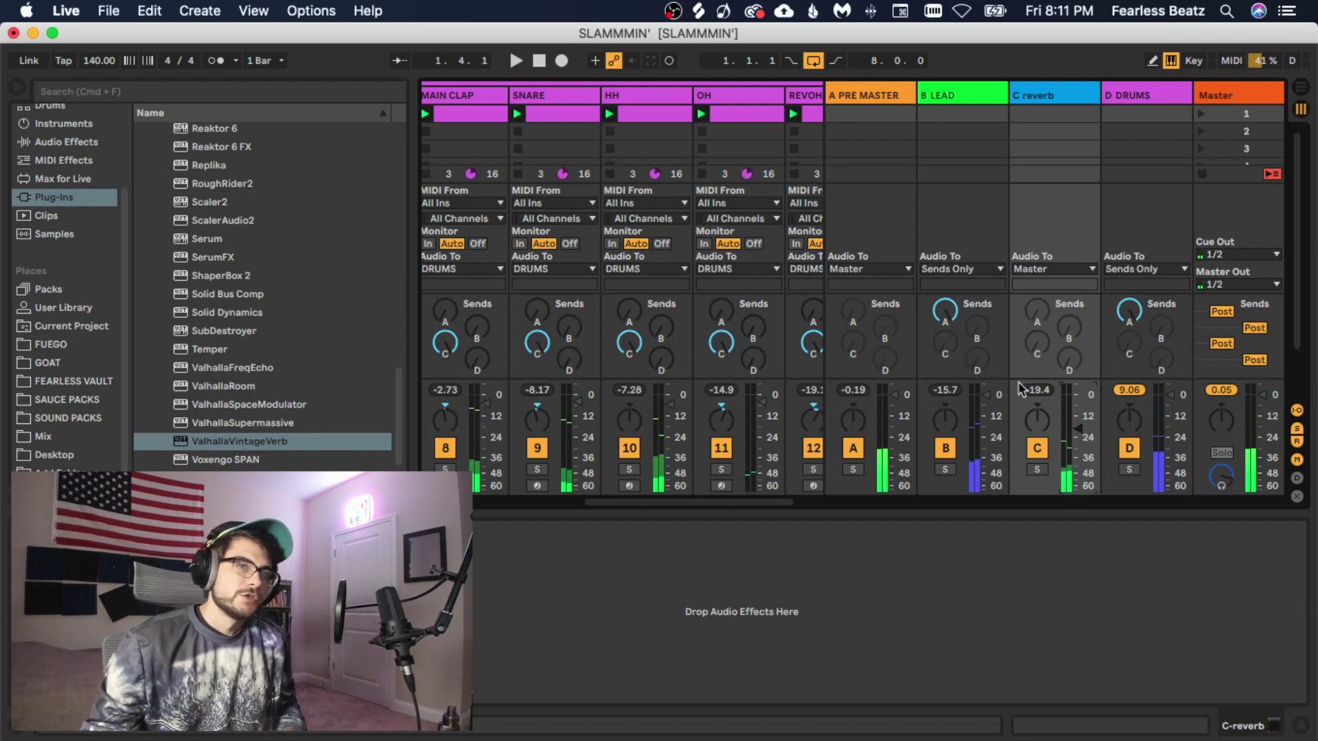
Delete the reverb return track.
{"action": "left_click", "coordinate": [1053, 99]}
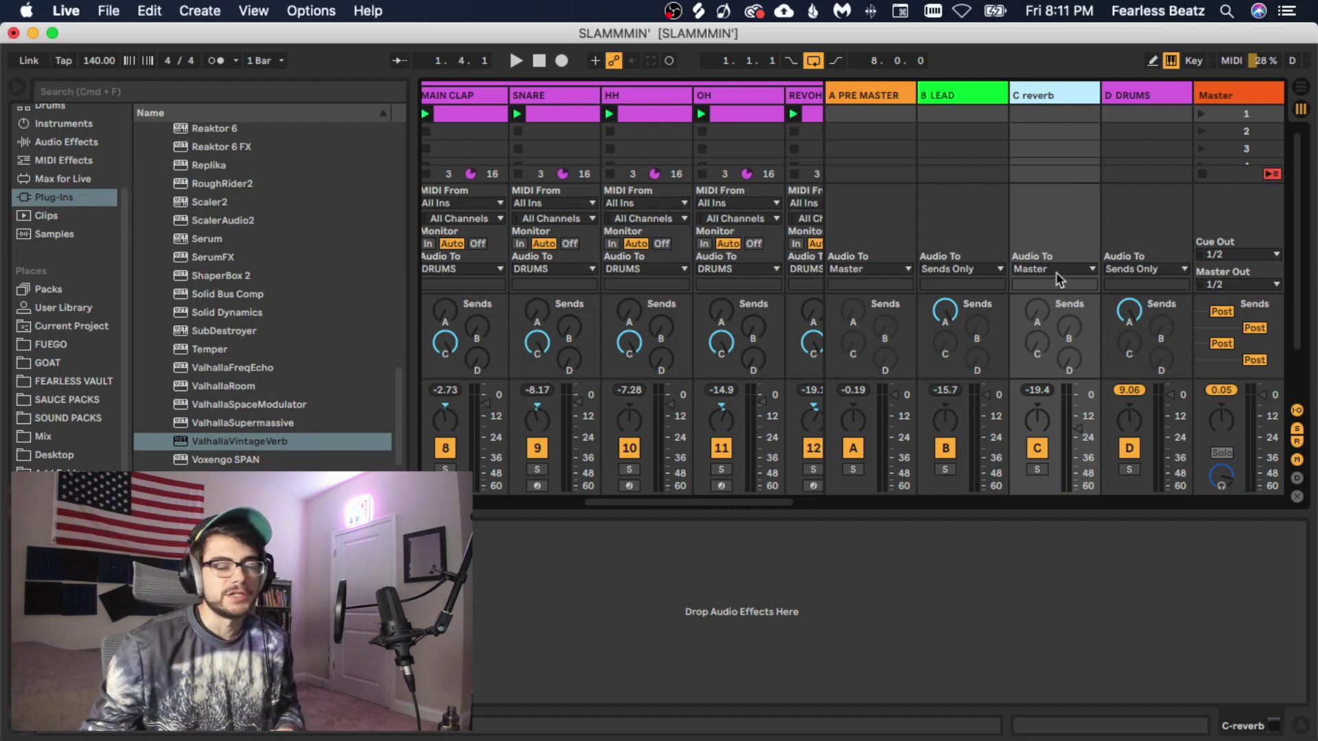
{"action": "right_click", "coordinate": [1058, 102]}
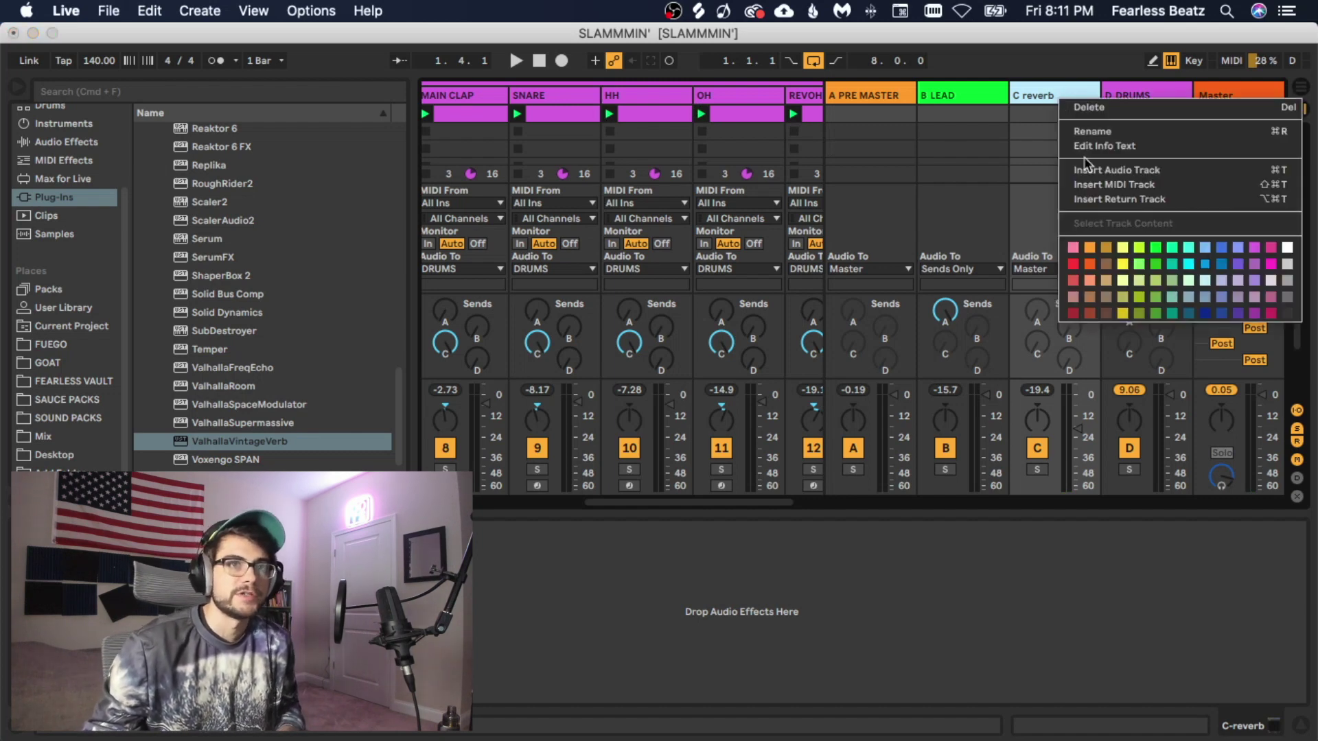
{"action": "left_click", "coordinate": [1072, 105]}
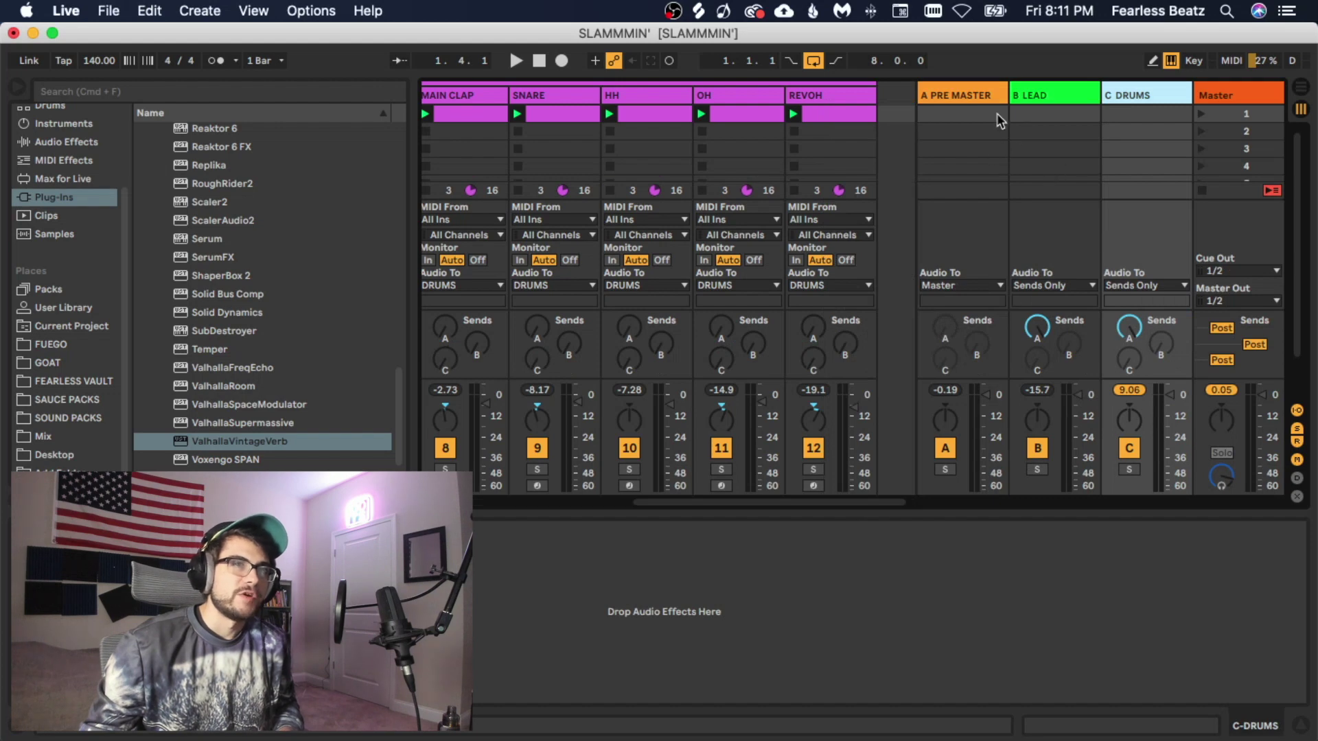
Select the PRE MASTER, LEAD and DRUMS returns in turn, and switch the LEAD return off and on during playback to compare the mix.
{"action": "left_click", "coordinate": [989, 98]}
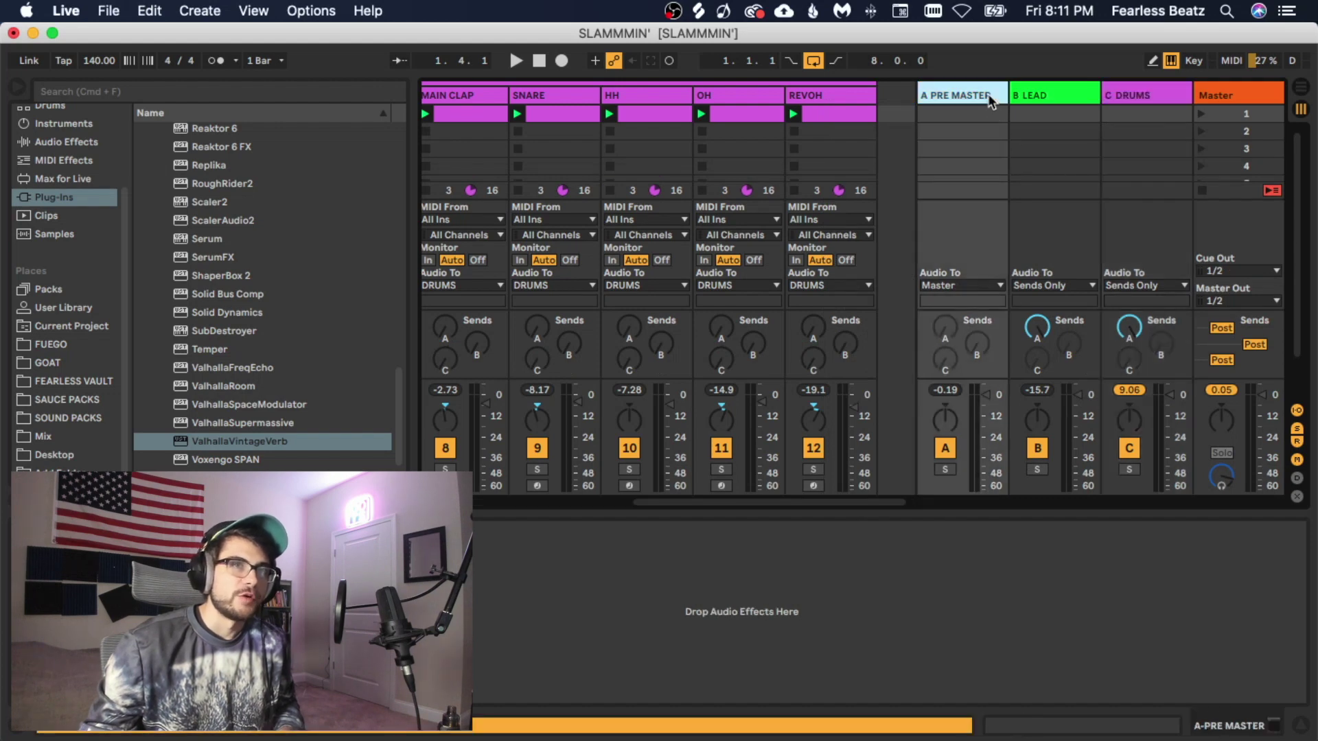
{"action": "left_click", "coordinate": [1078, 101]}
{"action": "left_click", "coordinate": [1113, 98]}
{"action": "left_click", "coordinate": [1037, 96]}
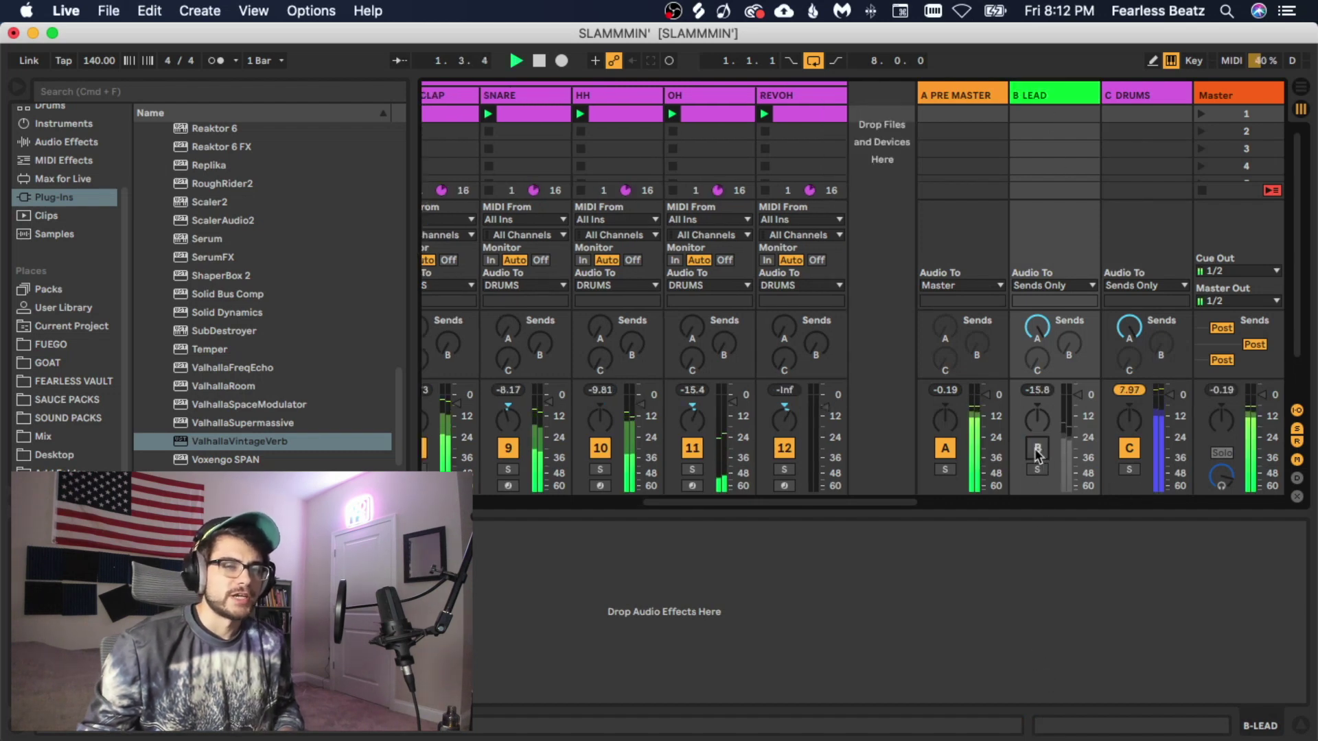
{"action": "left_click", "coordinate": [1037, 450]}
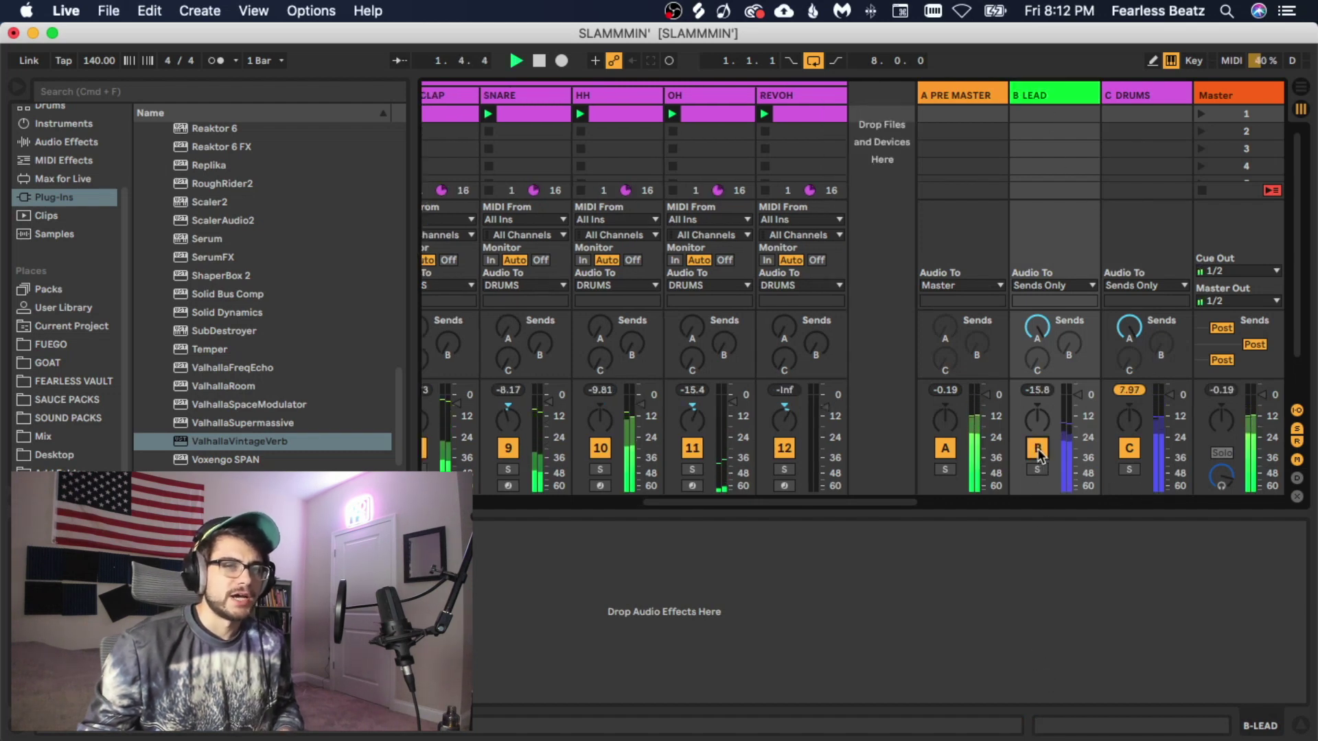
{"action": "left_click", "coordinate": [1038, 449]}
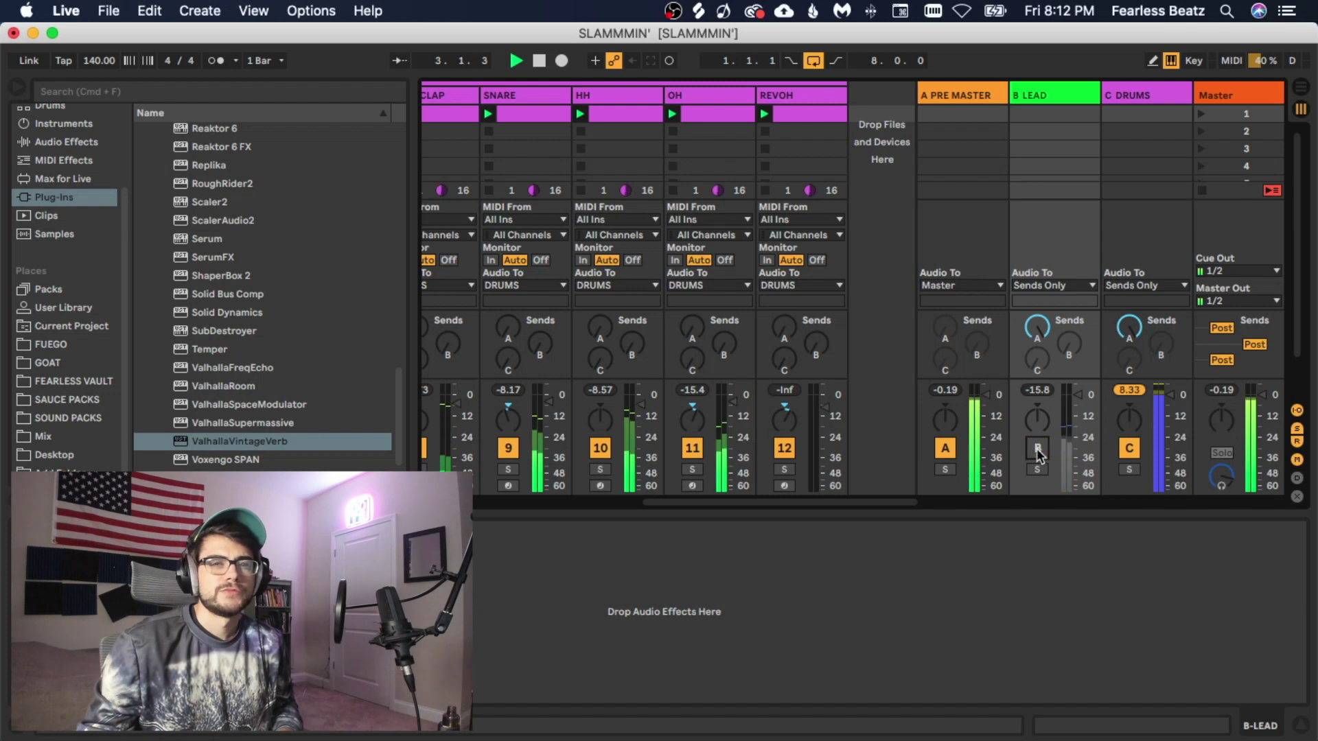
{"action": "left_click", "coordinate": [1037, 450]}
{"action": "key", "text": "space"}
Play the beat while switching the DRUMS and LEAD returns off and back on to hear what each one carries.
{"action": "left_click", "coordinate": [1021, 91]}
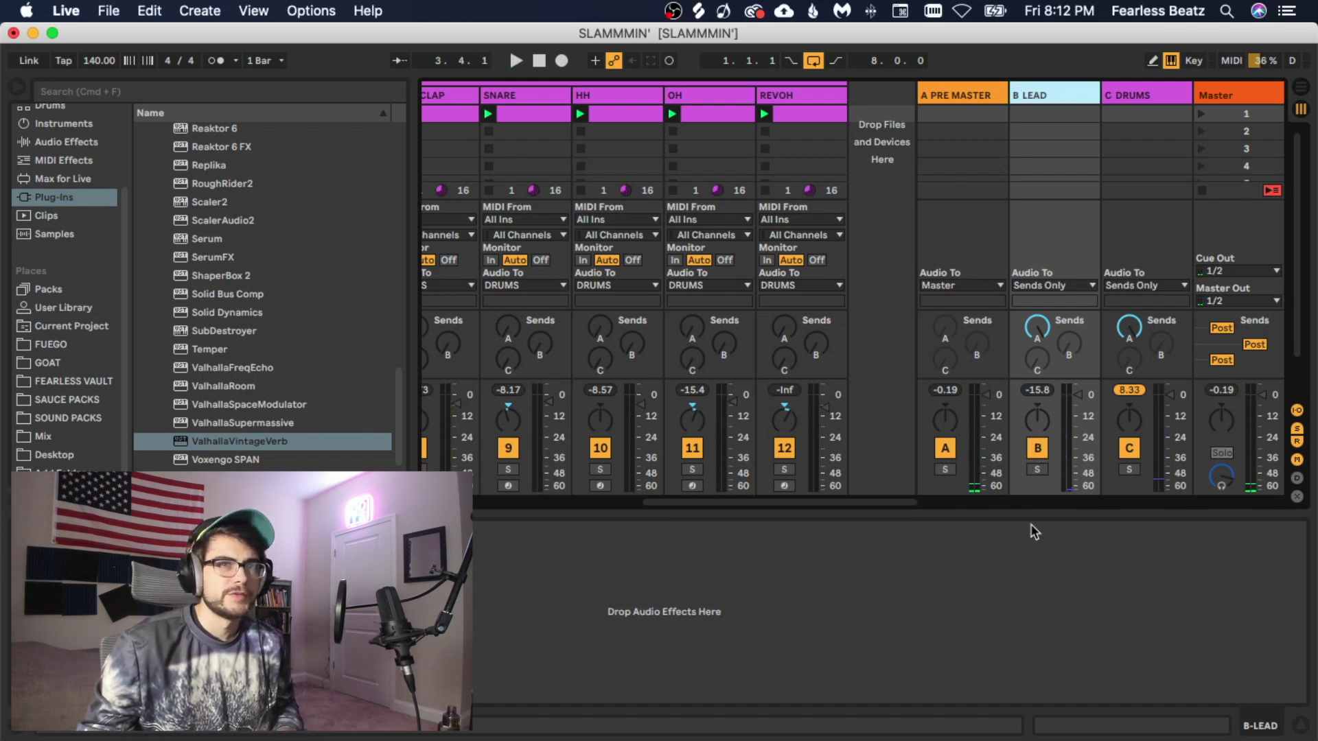
{"action": "left_click", "coordinate": [1166, 98]}
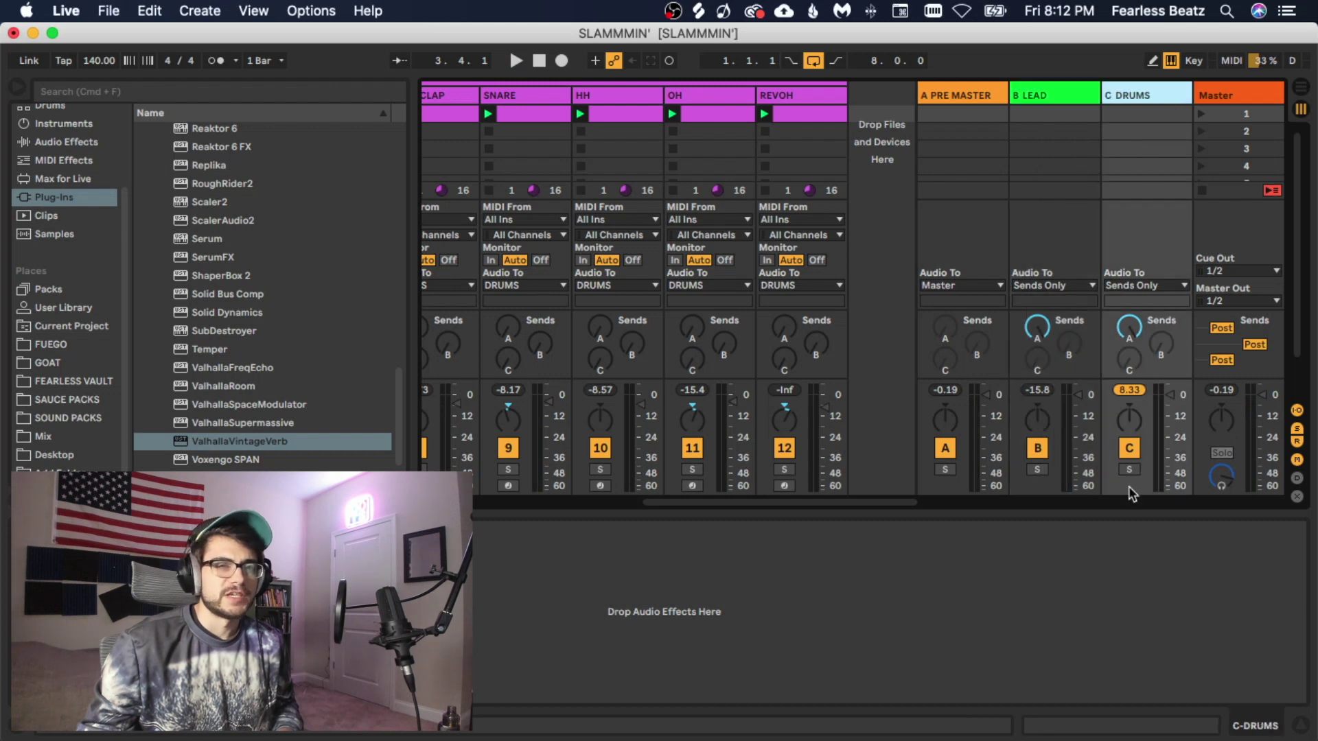
{"action": "key", "text": "space"}
{"action": "left_click", "coordinate": [1129, 450]}
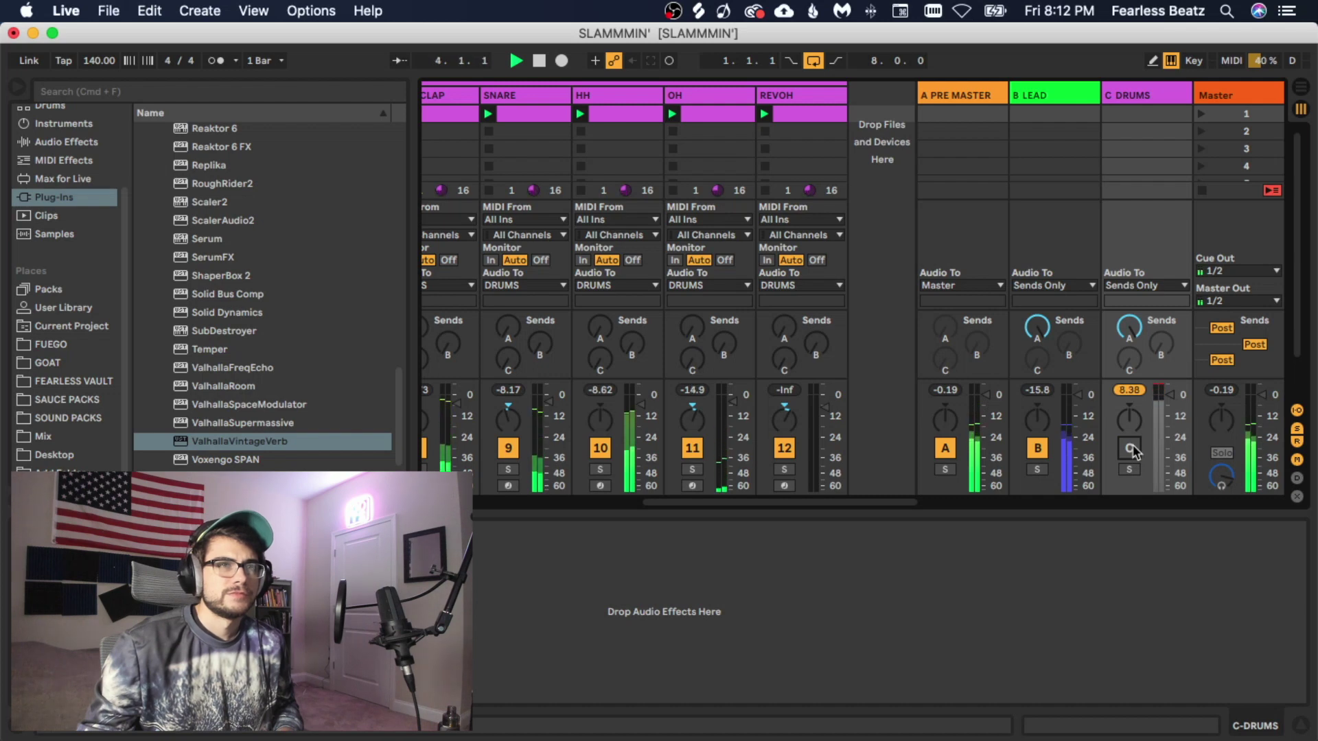
{"action": "left_click", "coordinate": [1038, 448]}
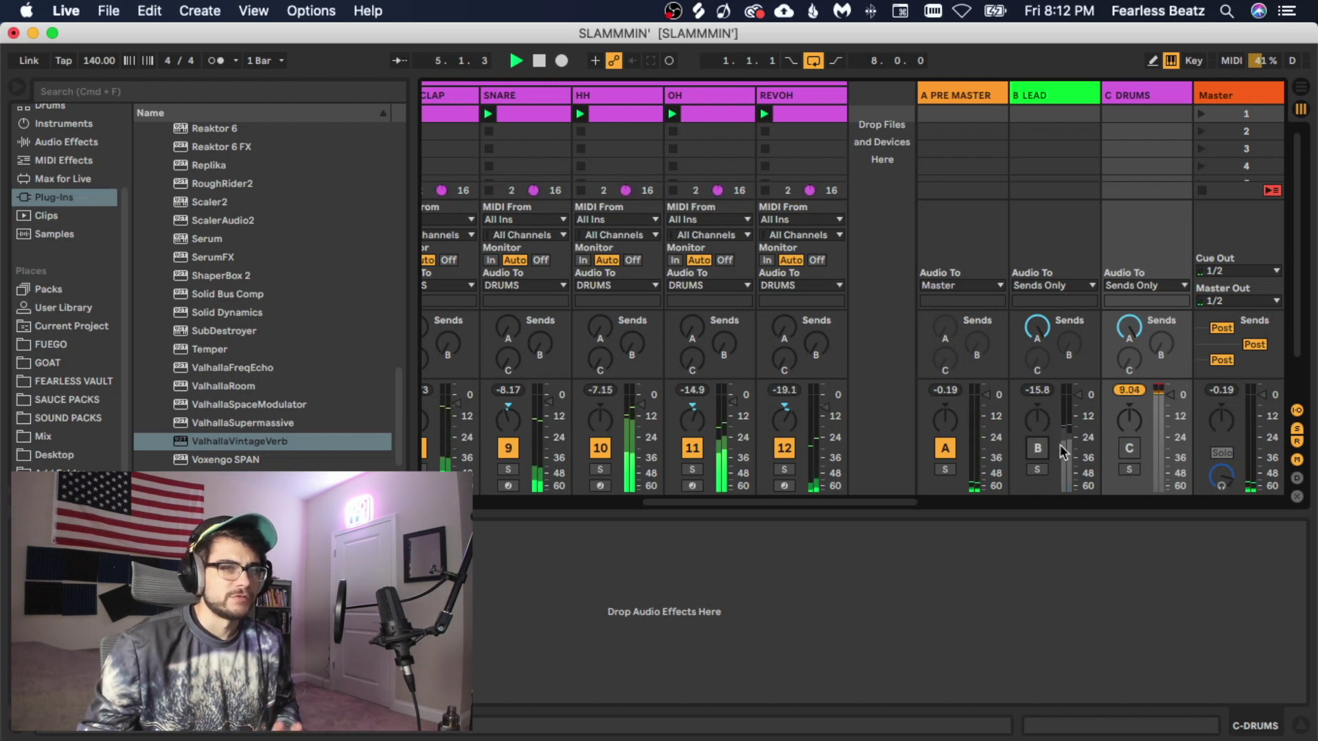
{"action": "left_click", "coordinate": [1037, 450]}
{"action": "left_click", "coordinate": [1131, 451]}
{"action": "key", "text": "space"}
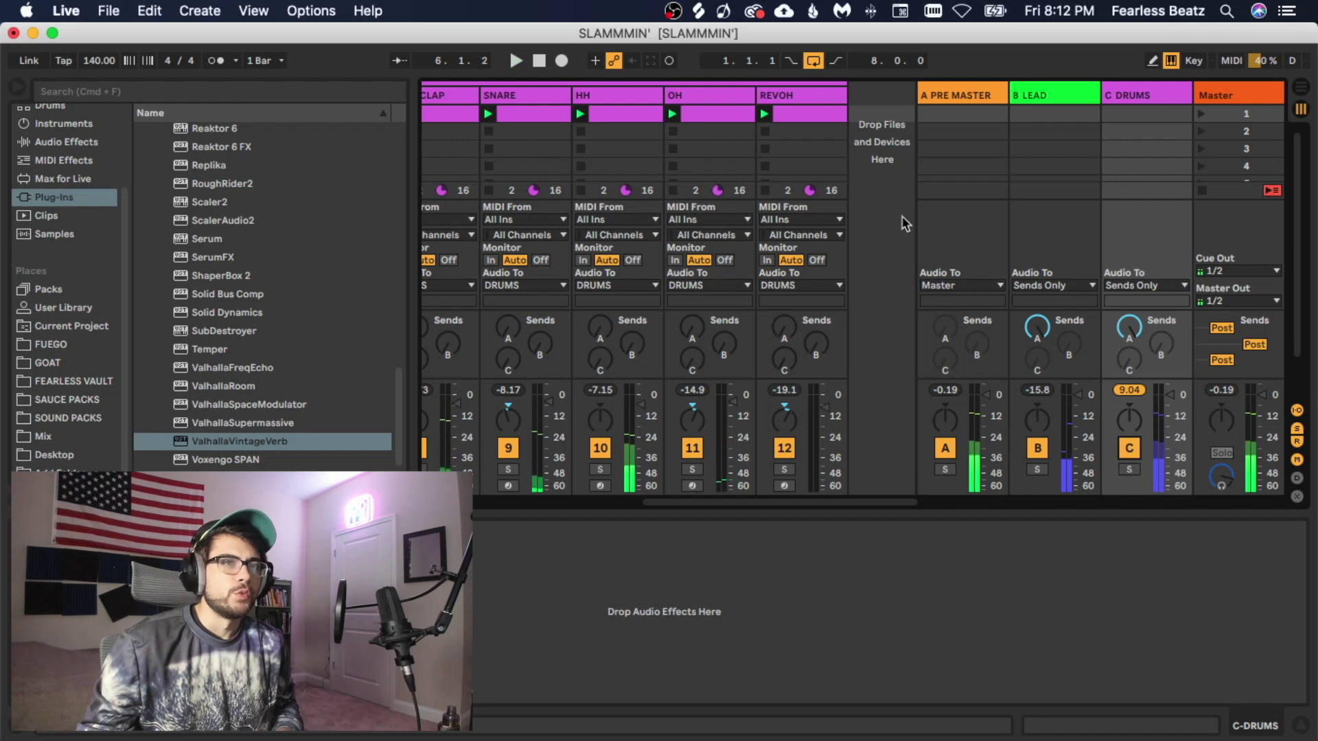
Examine the lead signal path by selecting the PRE MASTER and LEAD returns, the GUITAR and PIANO tracks, and the LEAD group.
{"action": "left_click", "coordinate": [951, 121]}
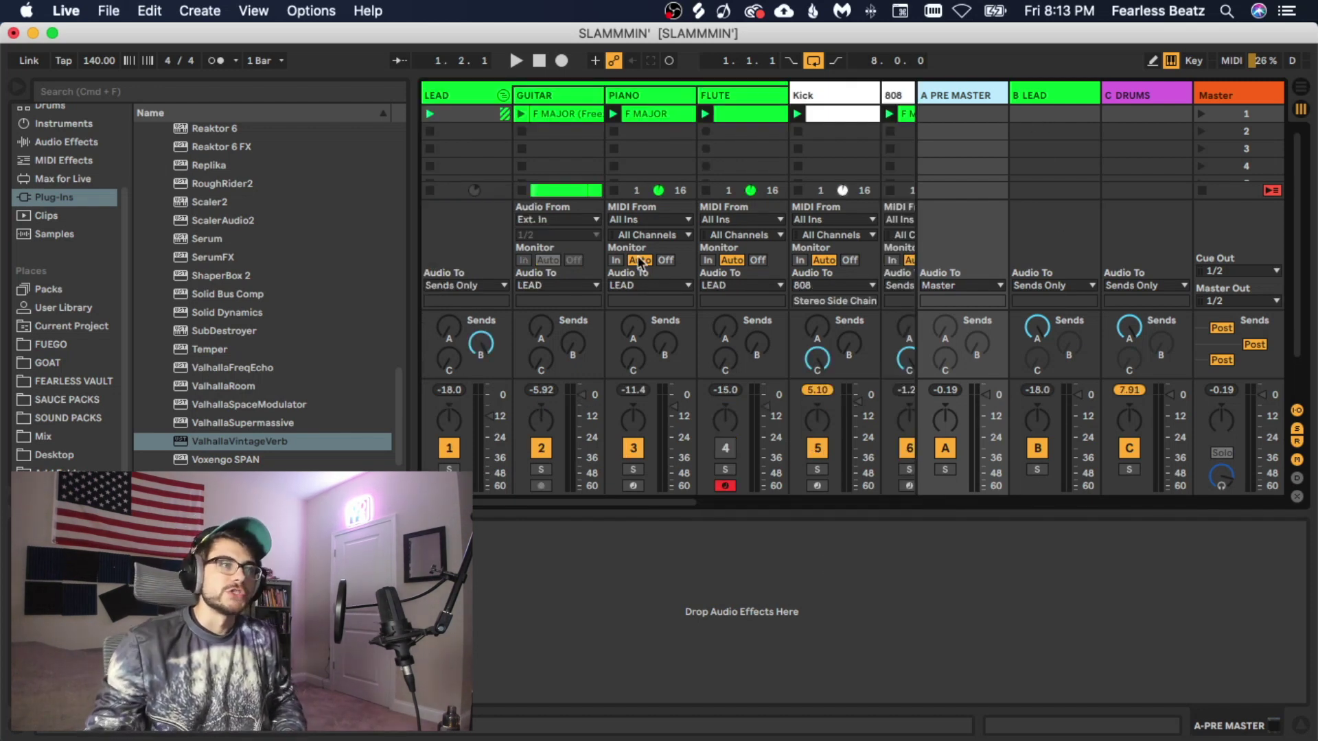
{"action": "left_click", "coordinate": [1048, 94]}
{"action": "left_click", "coordinate": [574, 99]}
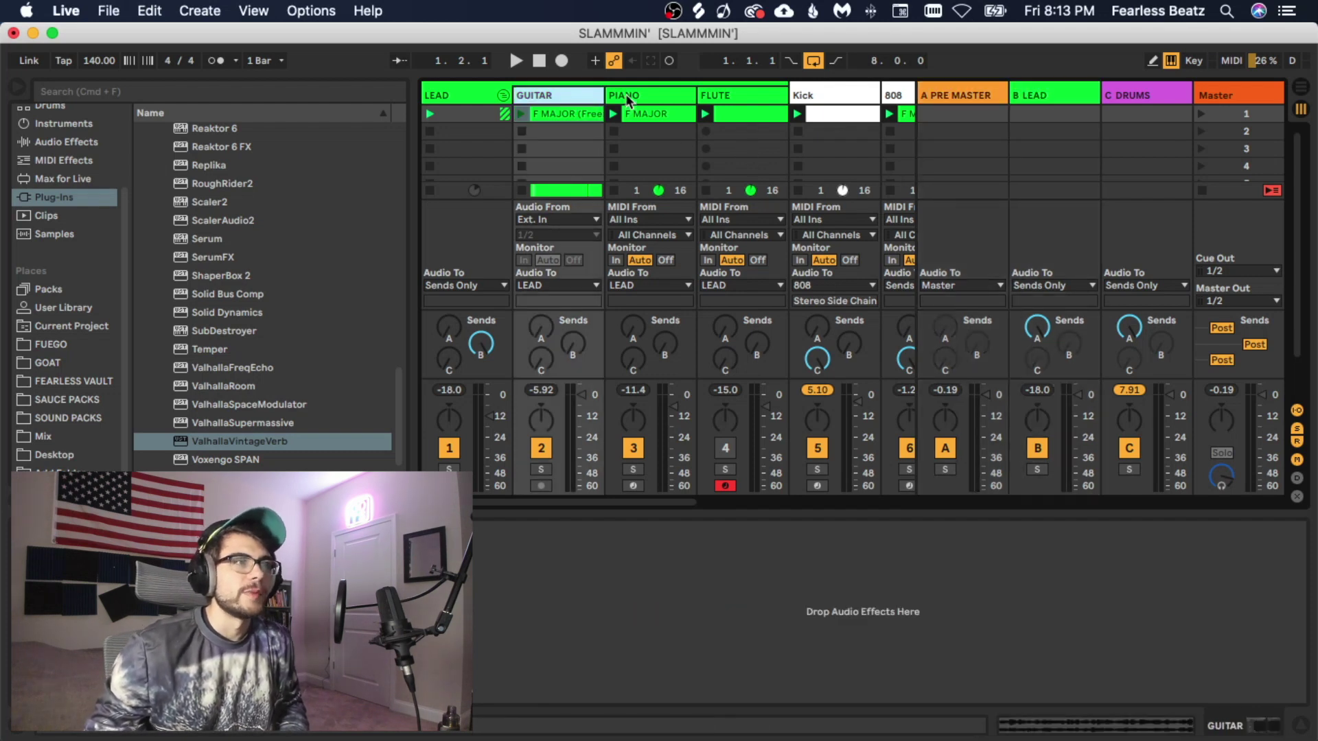
{"action": "left_click", "coordinate": [626, 99]}
{"action": "left_click", "coordinate": [564, 93]}
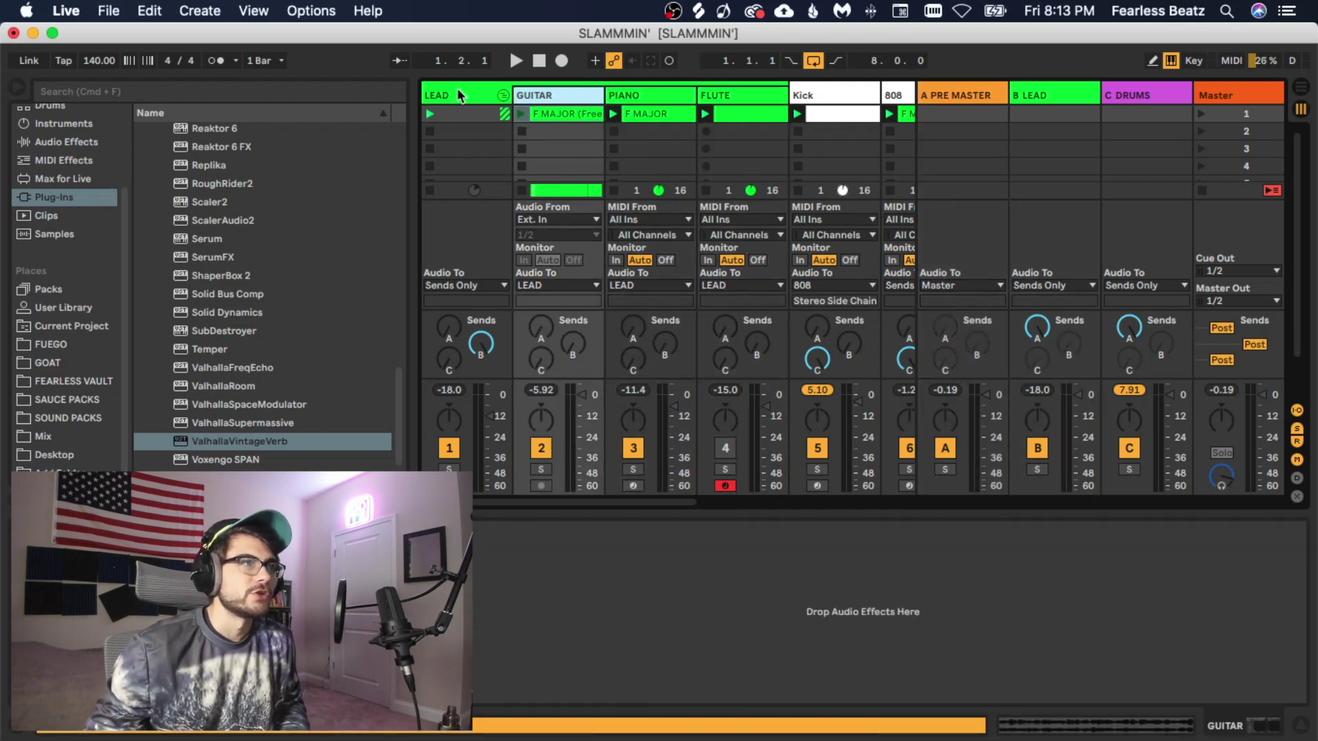
{"action": "left_click", "coordinate": [439, 100]}
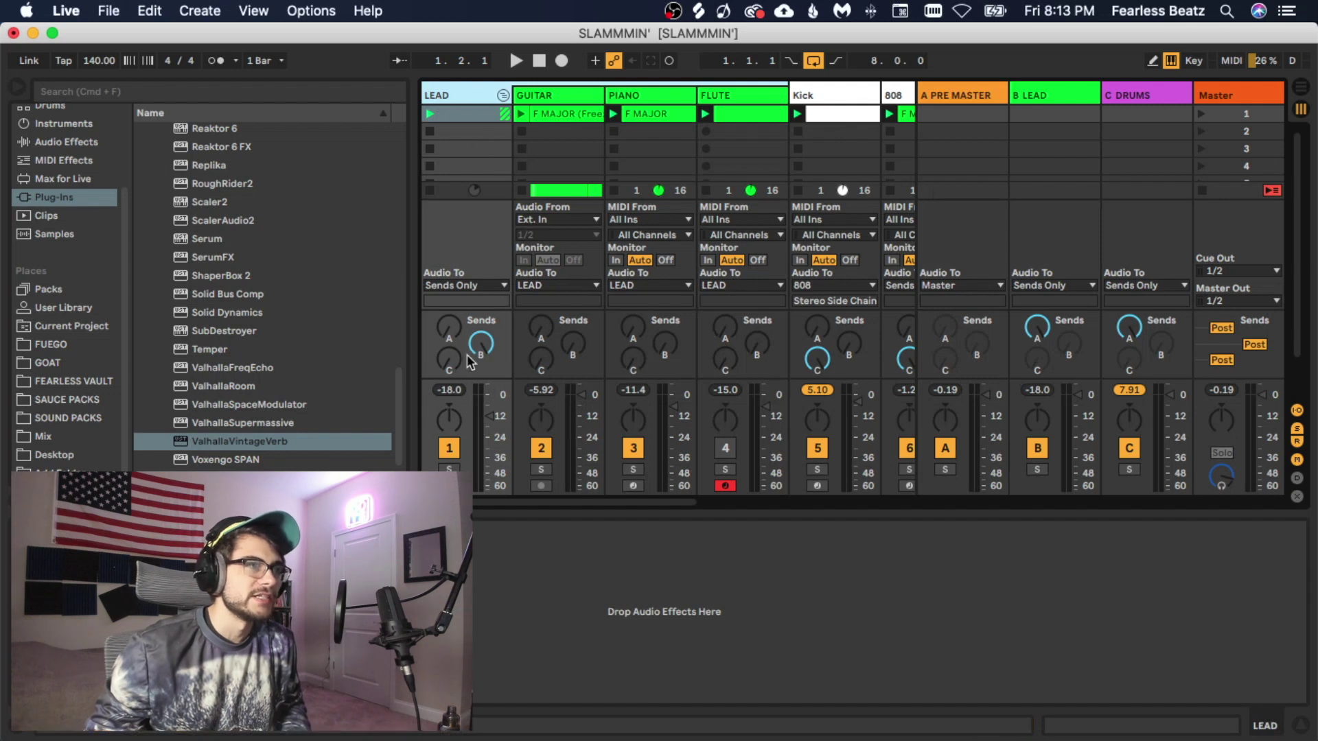
Check the LEAD group's send B against the LEAD return and choose Sends Only as the group's output routing.
{"action": "left_click", "coordinate": [482, 346]}
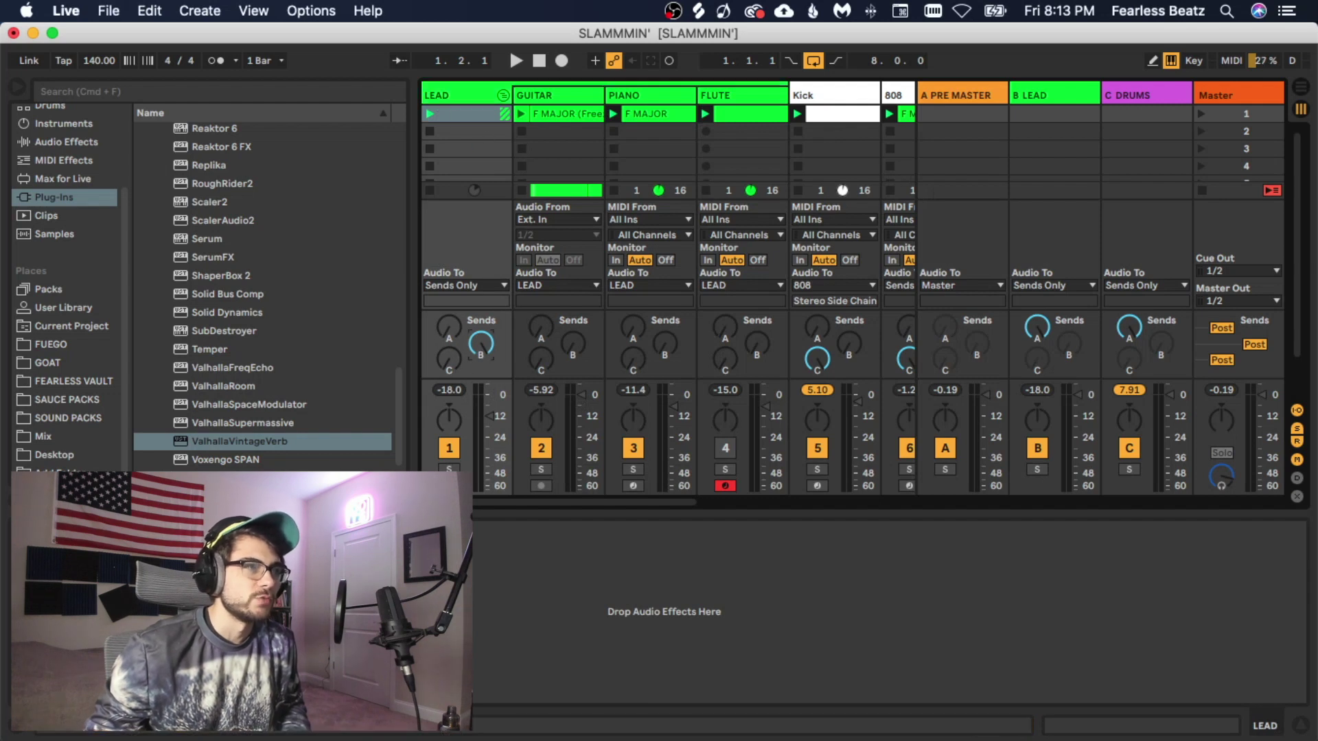
{"action": "left_click", "coordinate": [1048, 95]}
{"action": "left_click", "coordinate": [480, 355]}
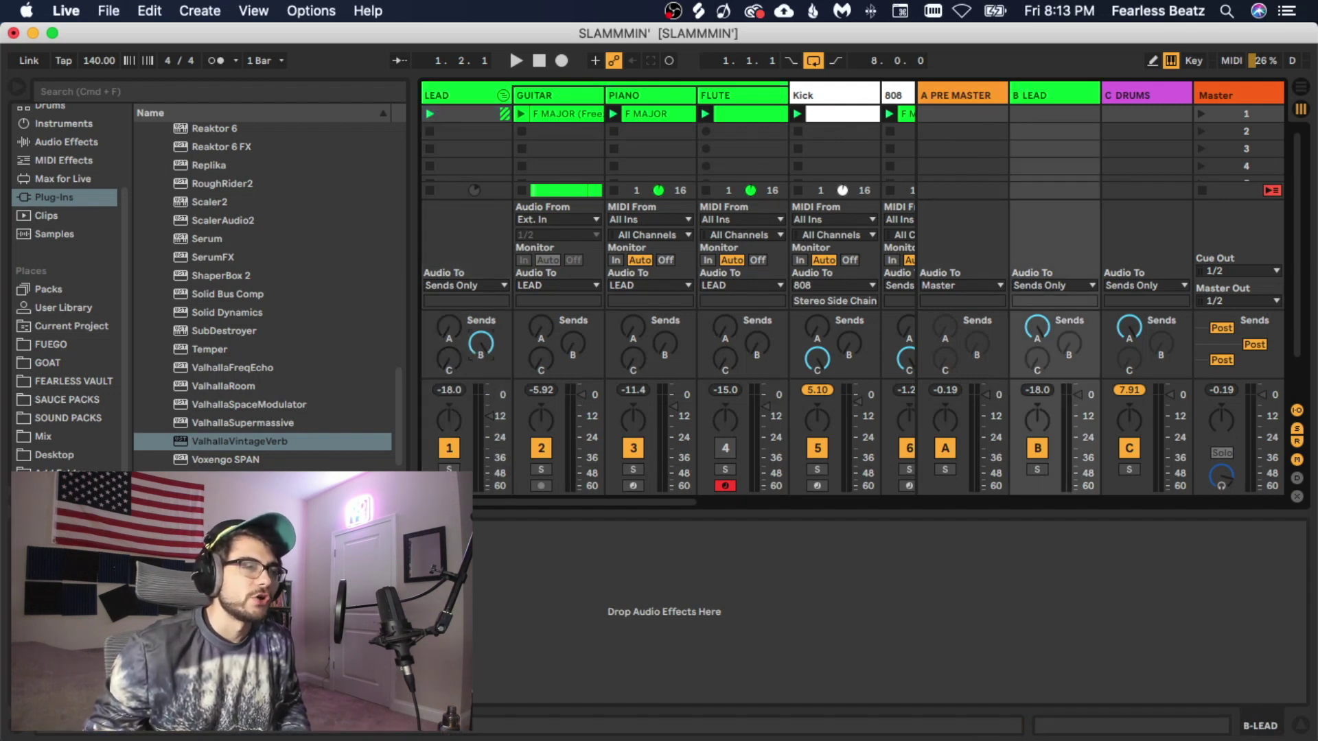
{"action": "left_click", "coordinate": [483, 284]}
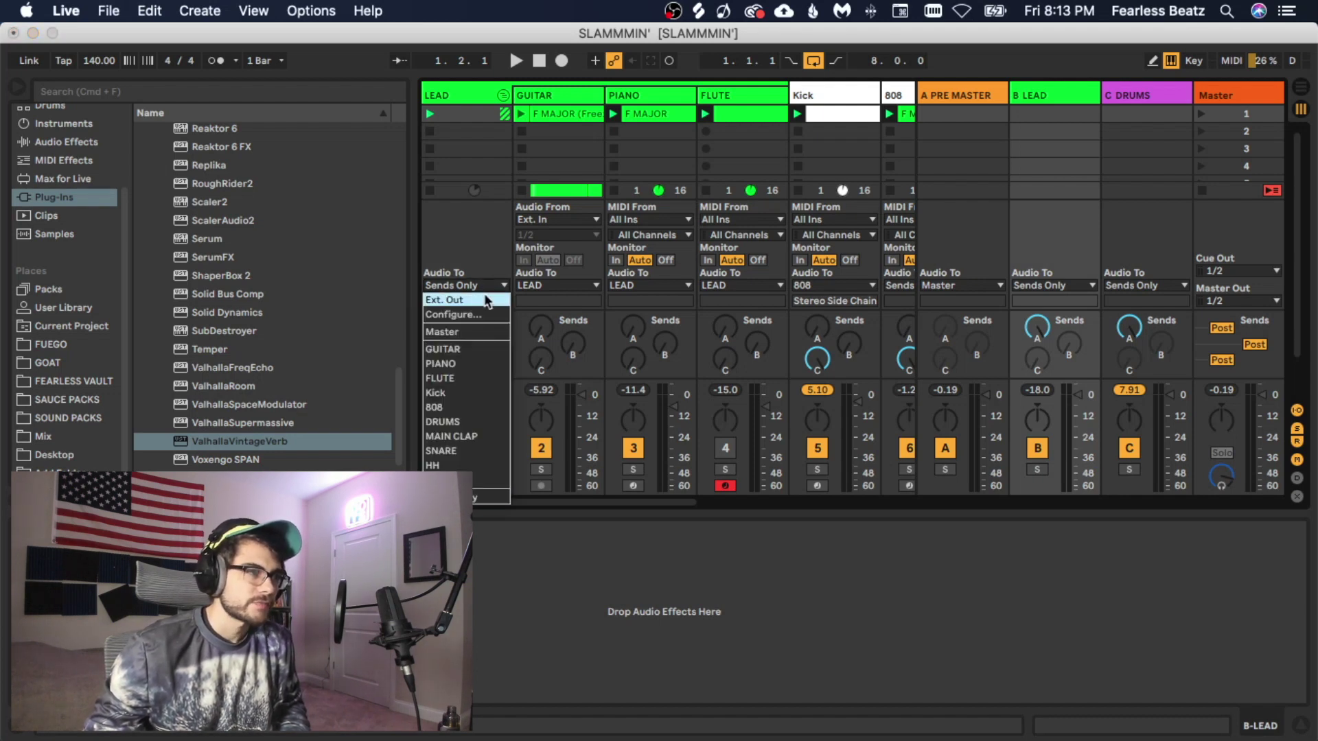
{"action": "left_click", "coordinate": [474, 497]}
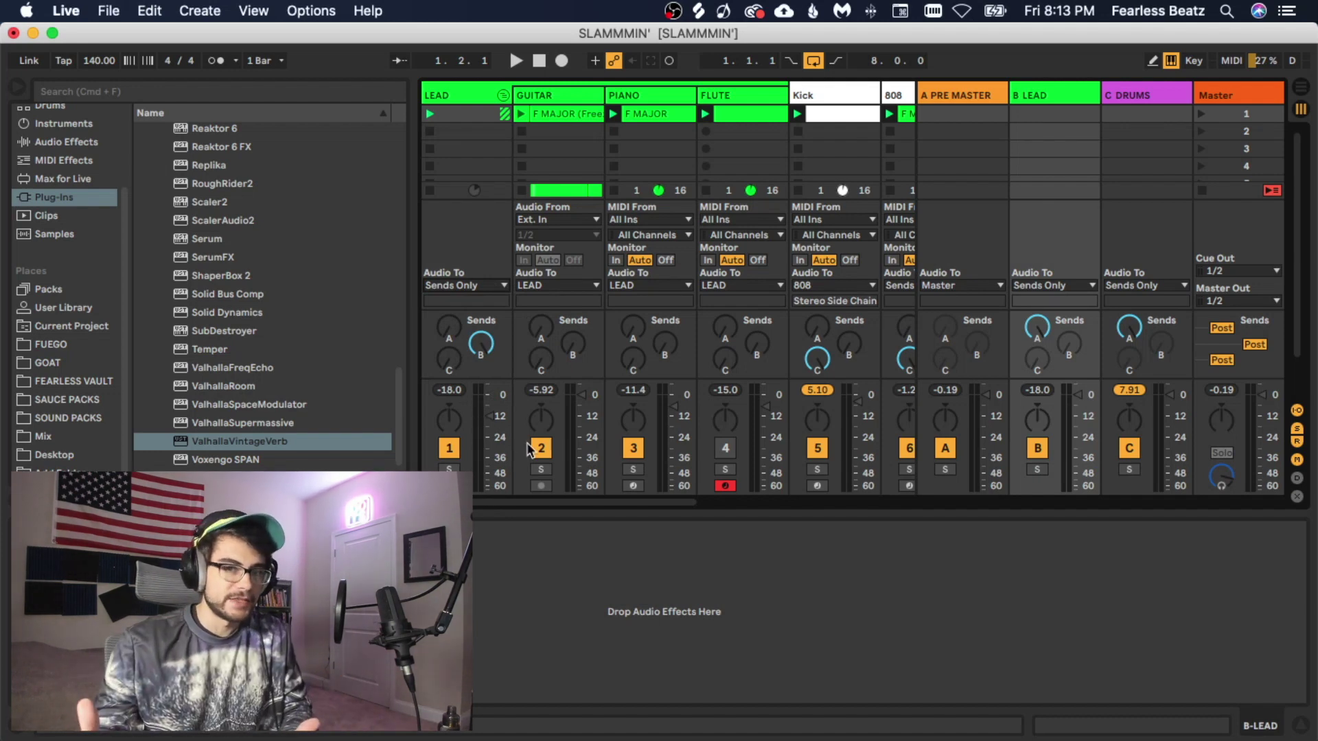
Route the LEAD group's output to Master and play the mix while switching the LEAD return off and on.
{"action": "left_click", "coordinate": [492, 287]}
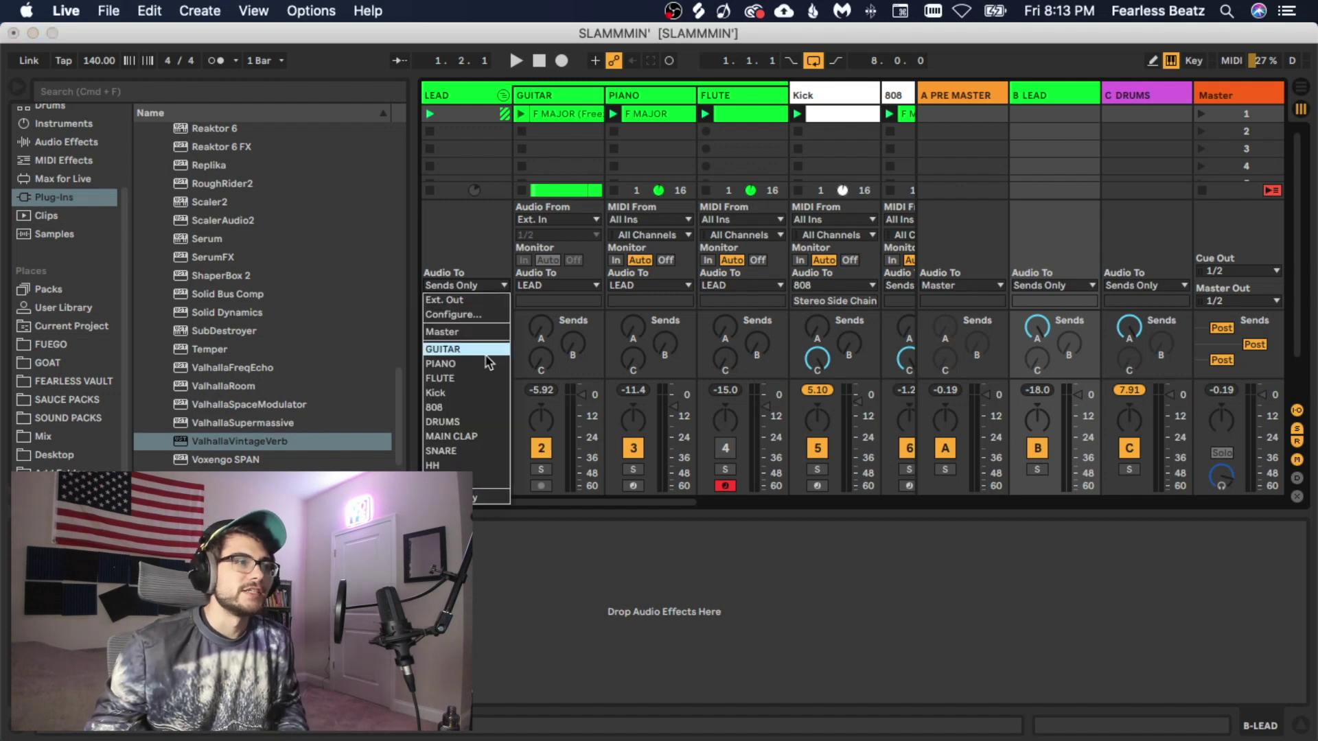
{"action": "left_click", "coordinate": [486, 337]}
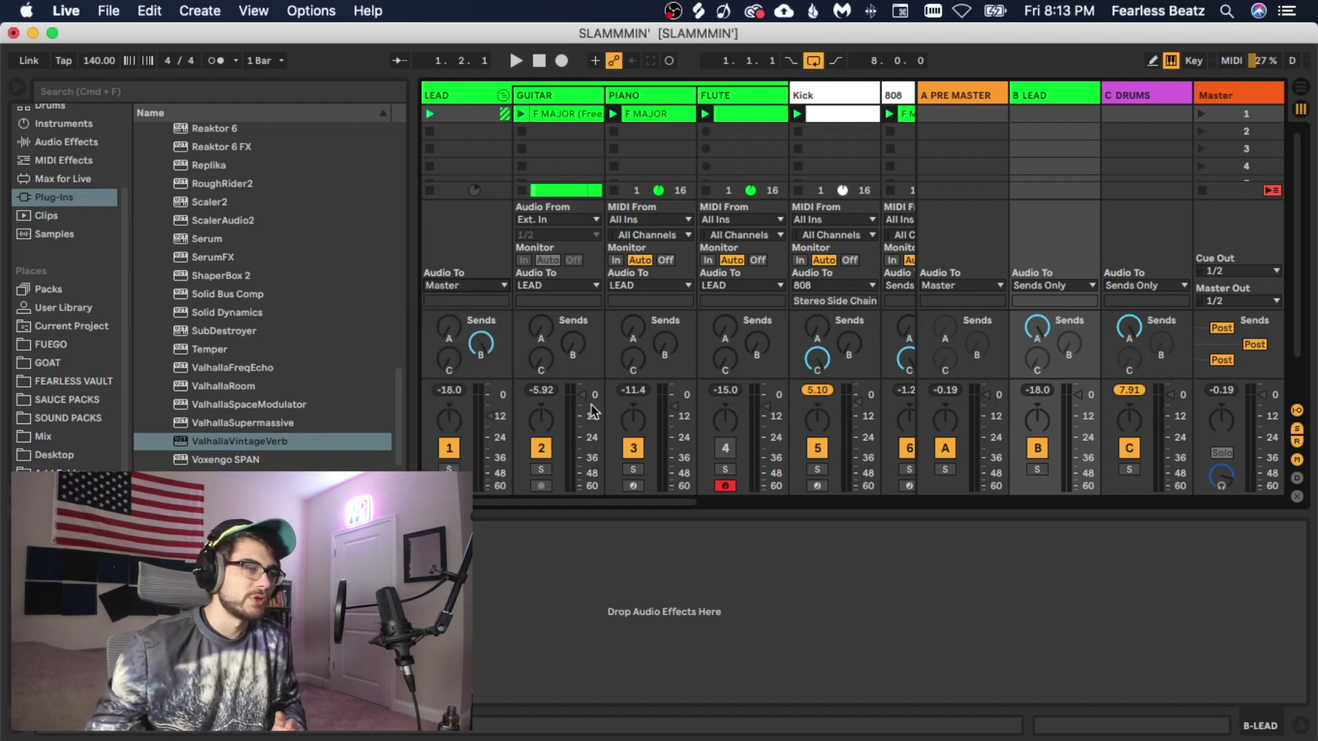
{"action": "key", "text": "space"}
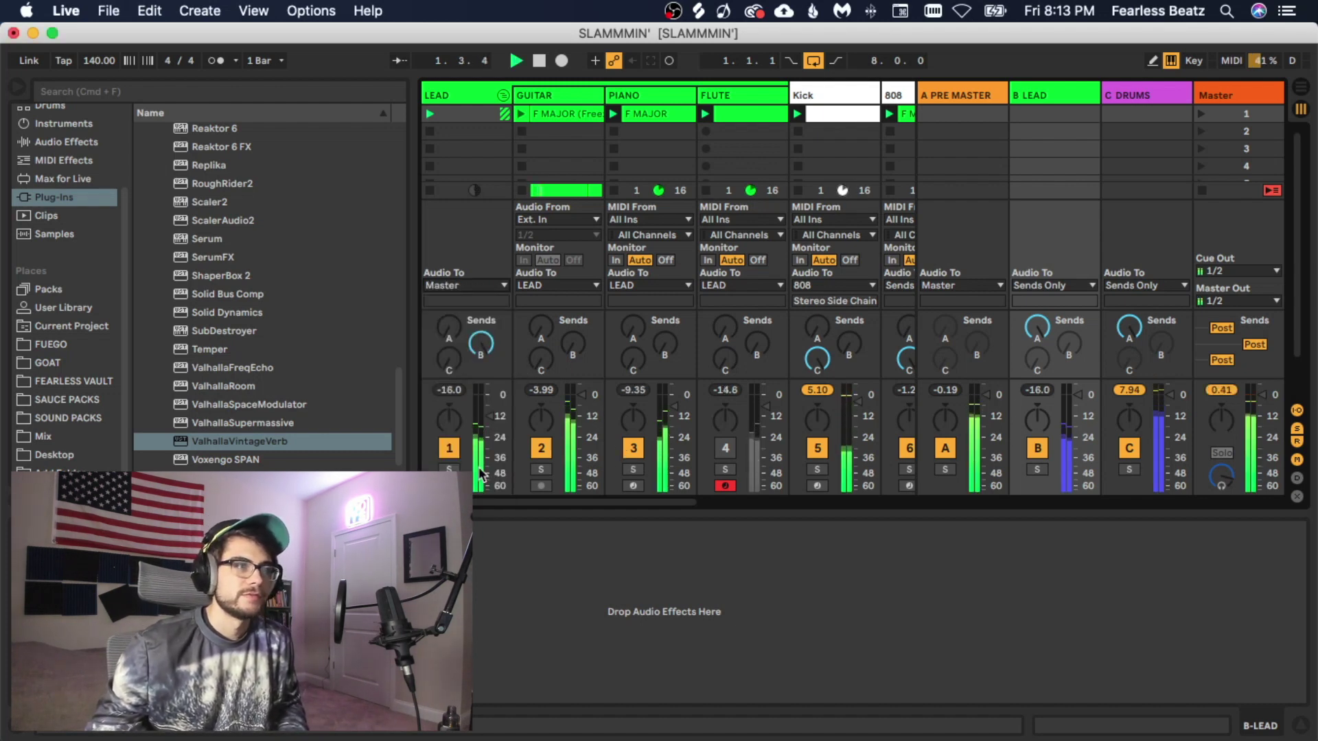
{"action": "left_click", "coordinate": [1040, 448]}
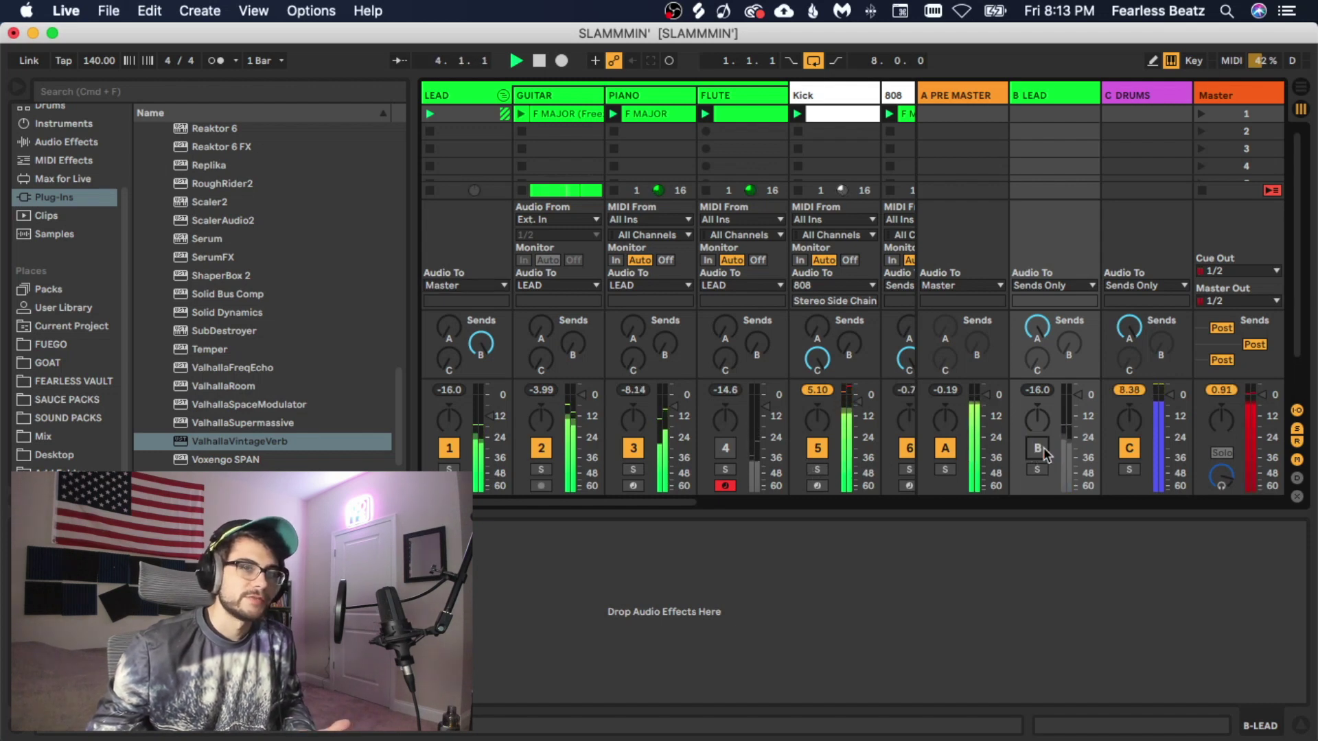
{"action": "left_click", "coordinate": [1038, 448]}
{"action": "key", "text": "space"}
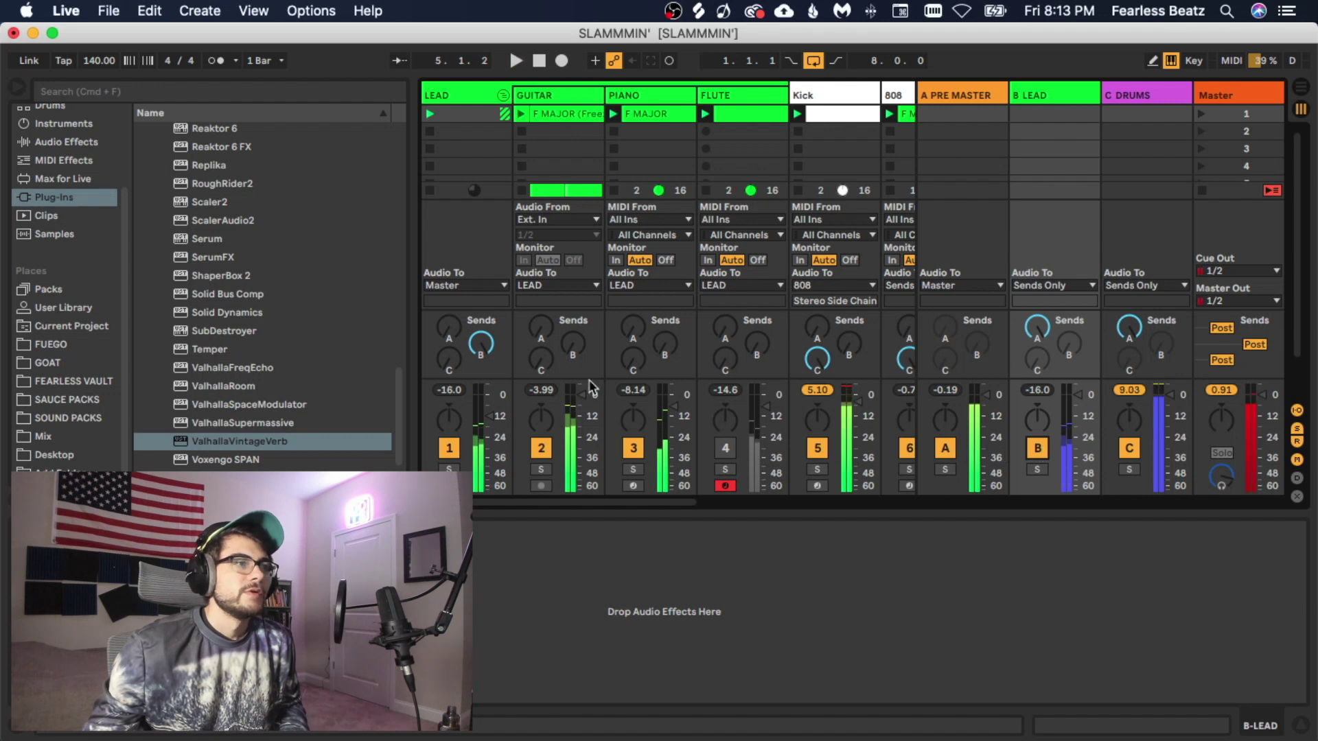
Route the LEAD group's output to Sends Only, and switch the group and the LEAD return off and on during playback.
{"action": "left_click", "coordinate": [463, 285]}
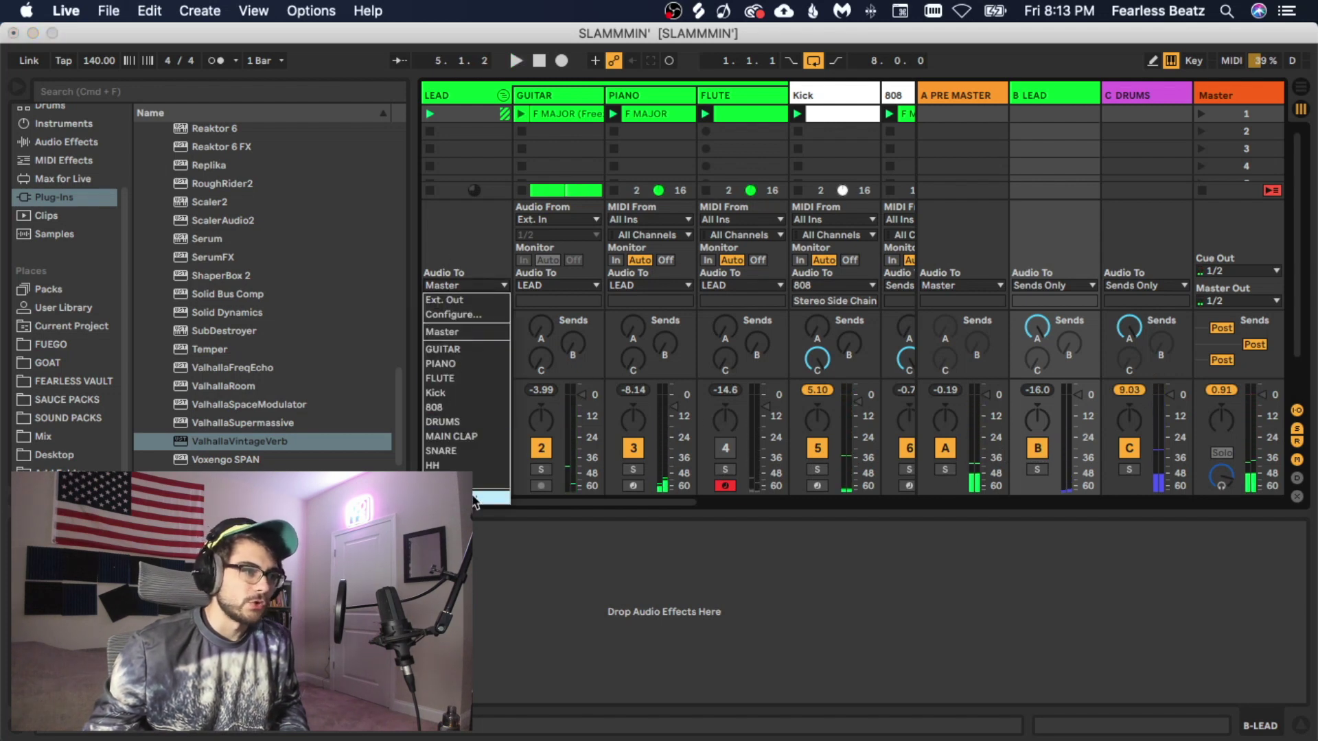
{"action": "left_click", "coordinate": [474, 503]}
{"action": "key", "text": "space"}
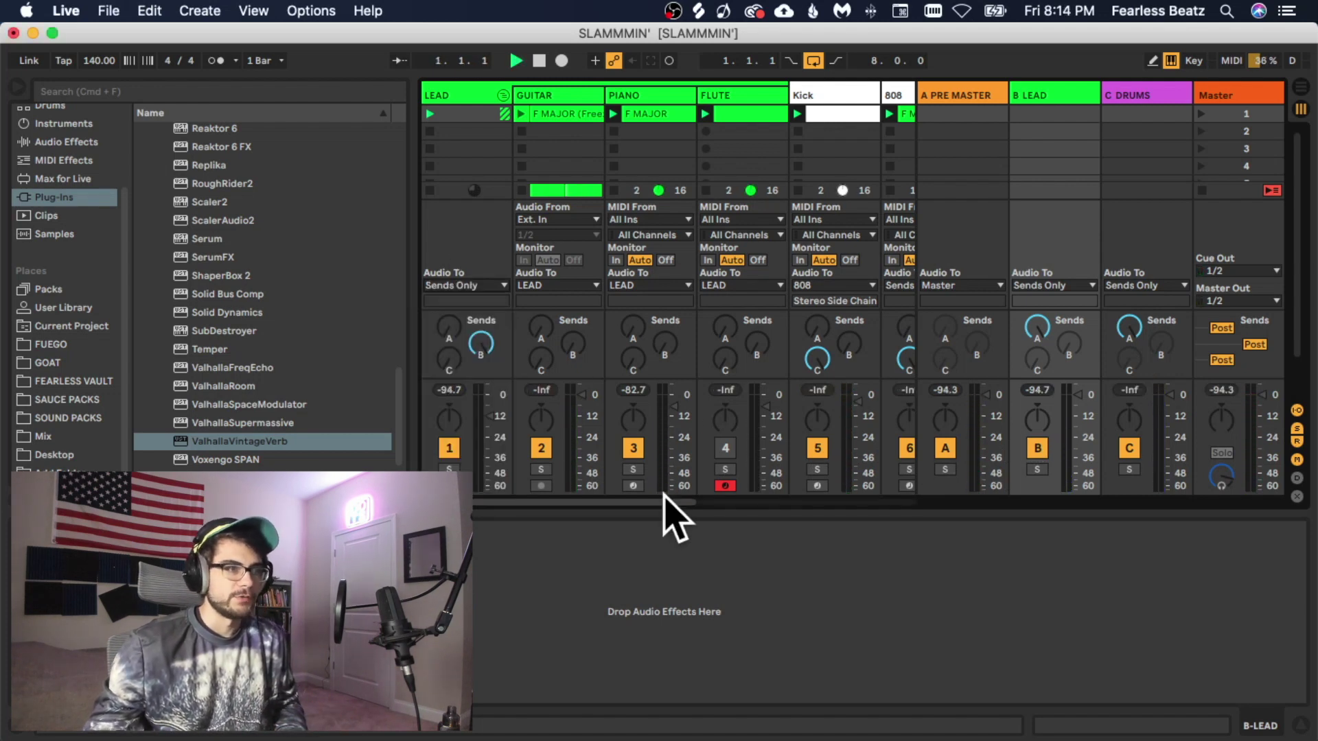
{"action": "left_click", "coordinate": [449, 448]}
{"action": "left_click", "coordinate": [449, 448]}
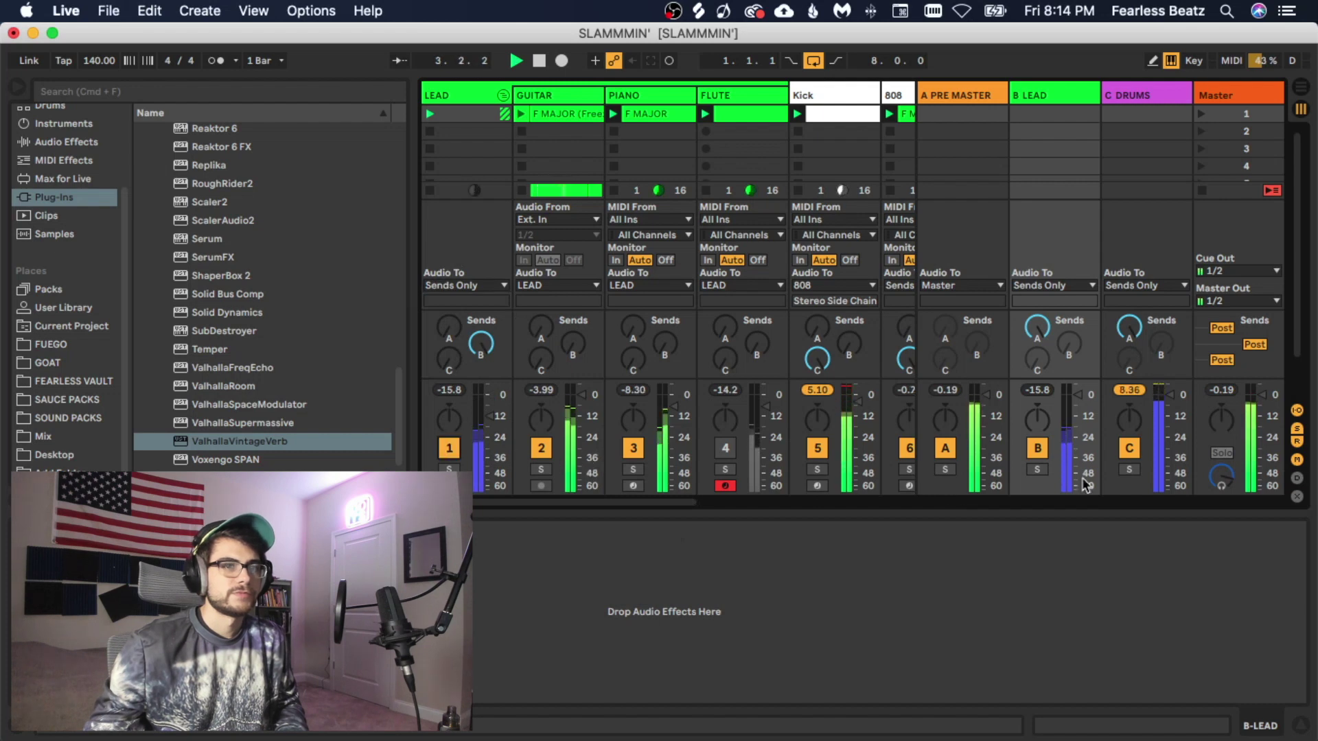
{"action": "left_click", "coordinate": [1046, 450]}
{"action": "left_click", "coordinate": [1046, 449]}
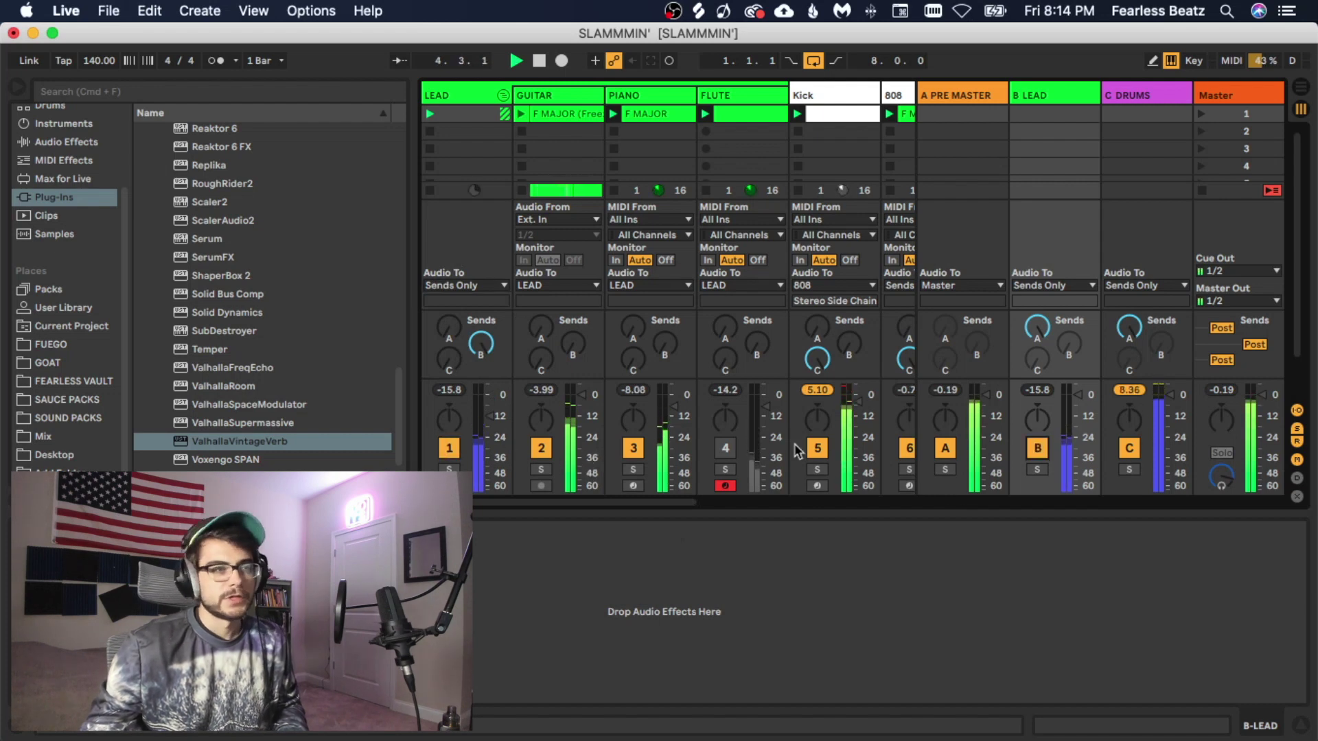